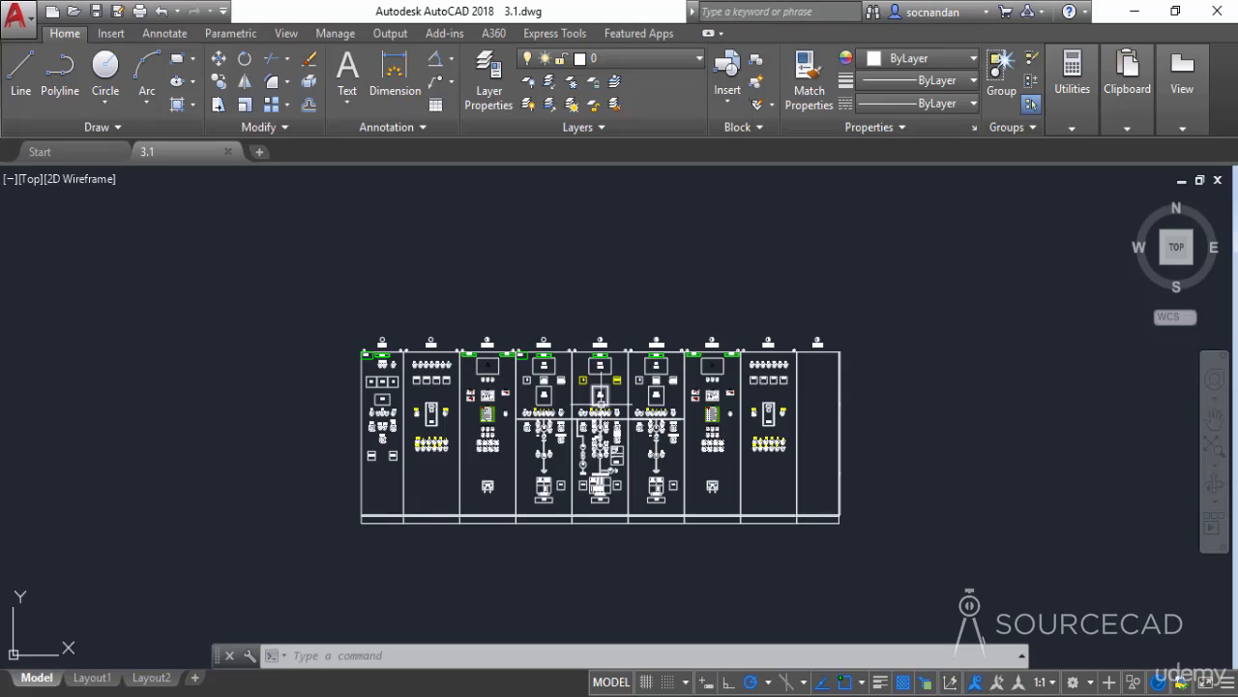
Window-select the ECP-1 panel's lamps L1 through 21 and the ACV, DCV and DCA boxes, and clear the selection.
scroll(605, 404, up, 2)
middle_drag(625, 399, 647, 358)
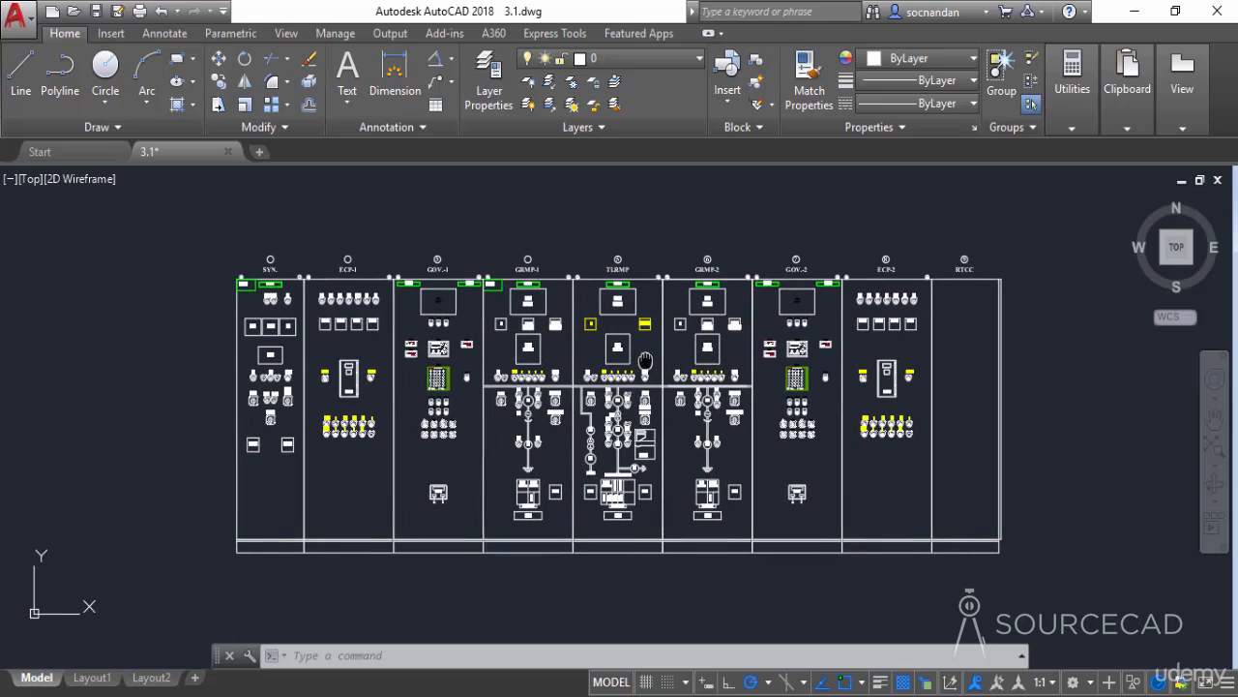
scroll(346, 326, up, 5)
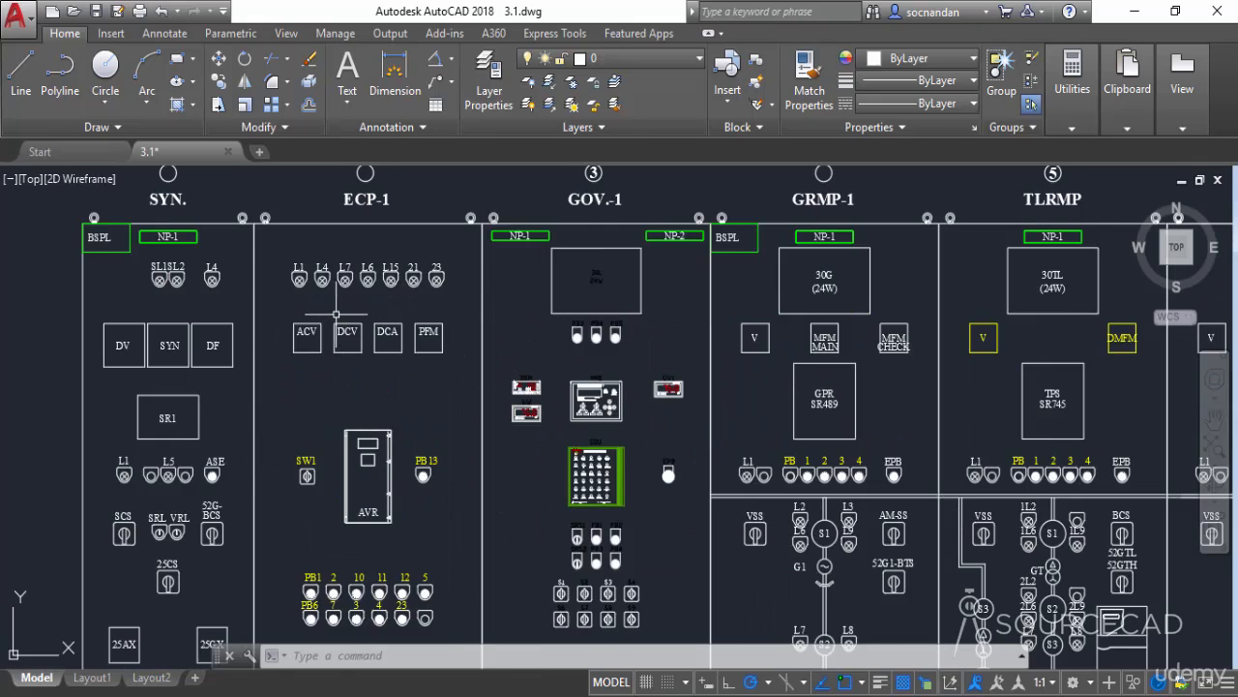
scroll(393, 352, up, 2)
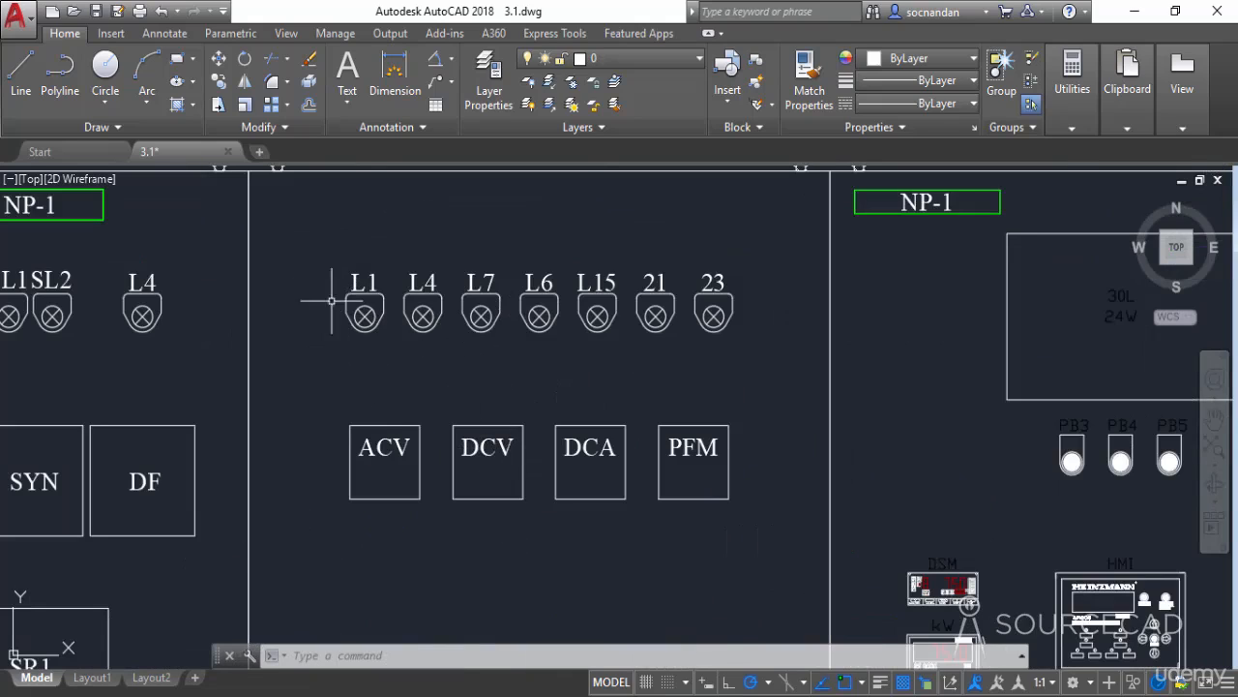
click(292, 236)
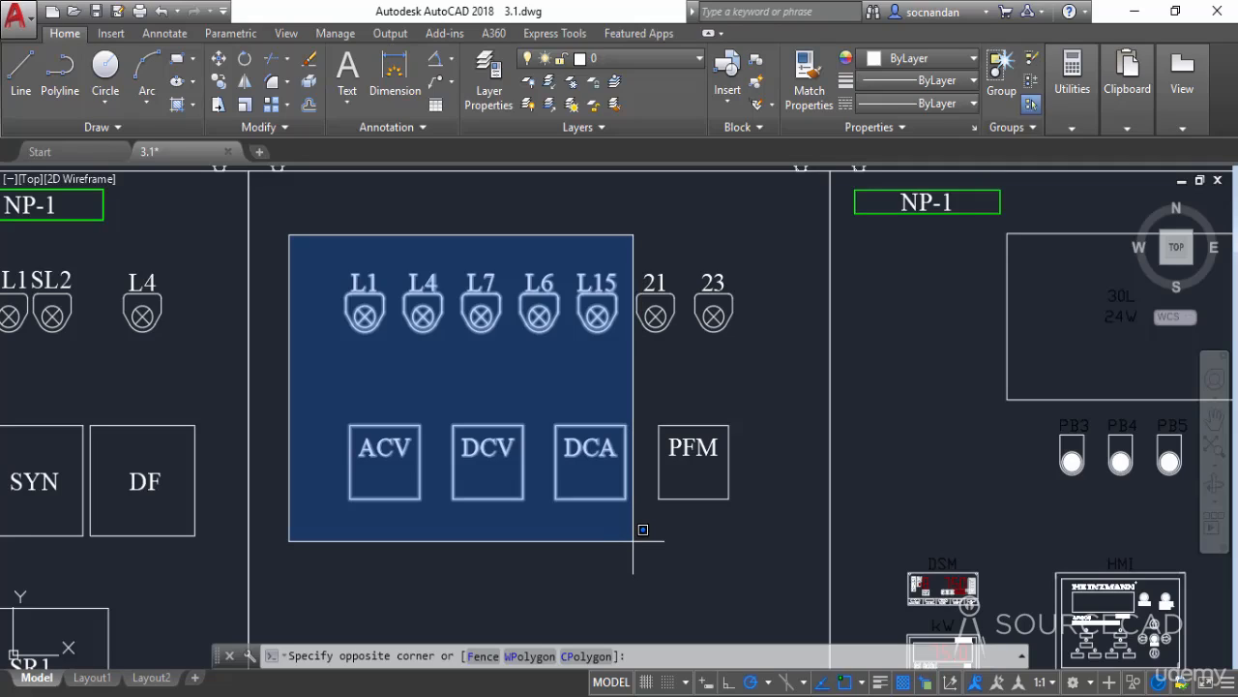
click(684, 547)
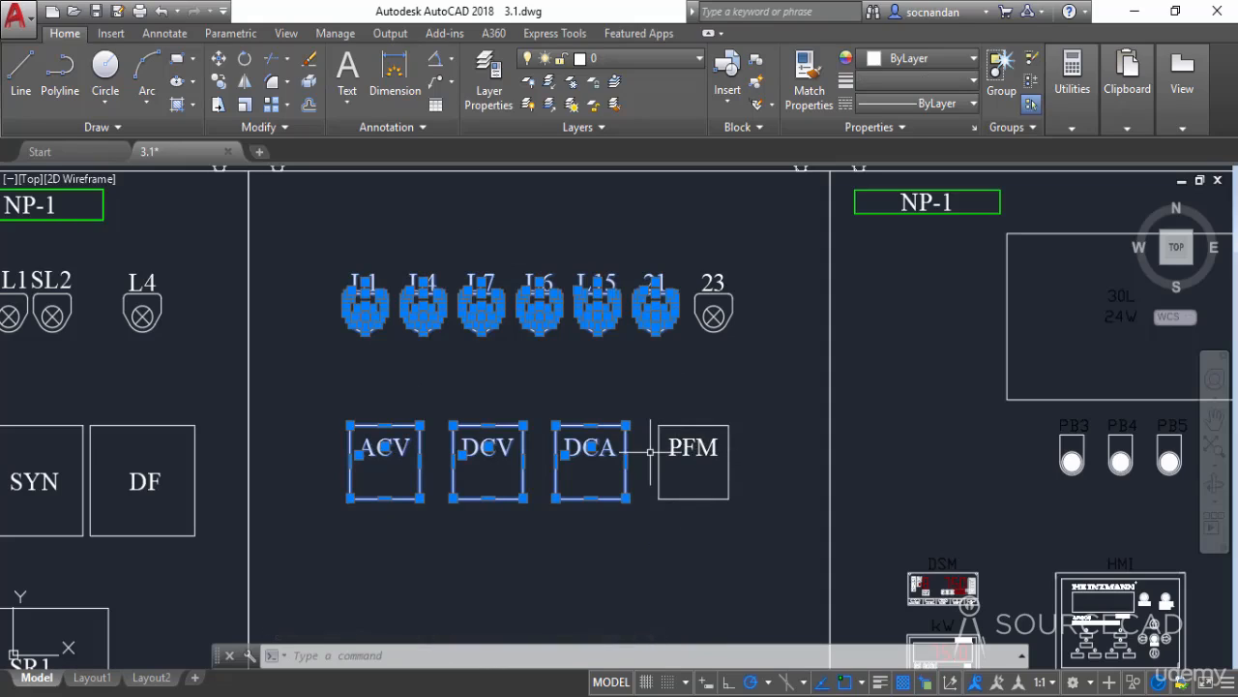
key(Escape)
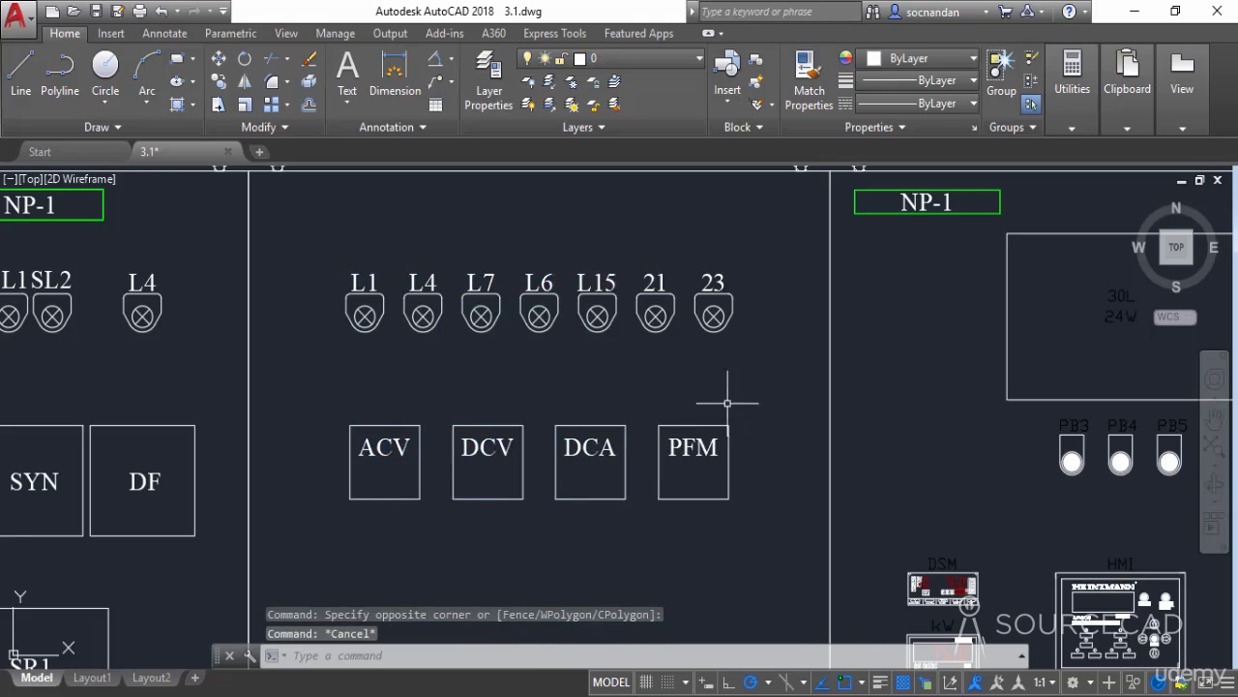
Crossing-select lamps L6 through 23 and the DCV, DCA and PFM boxes, and clear the selection.
click(800, 533)
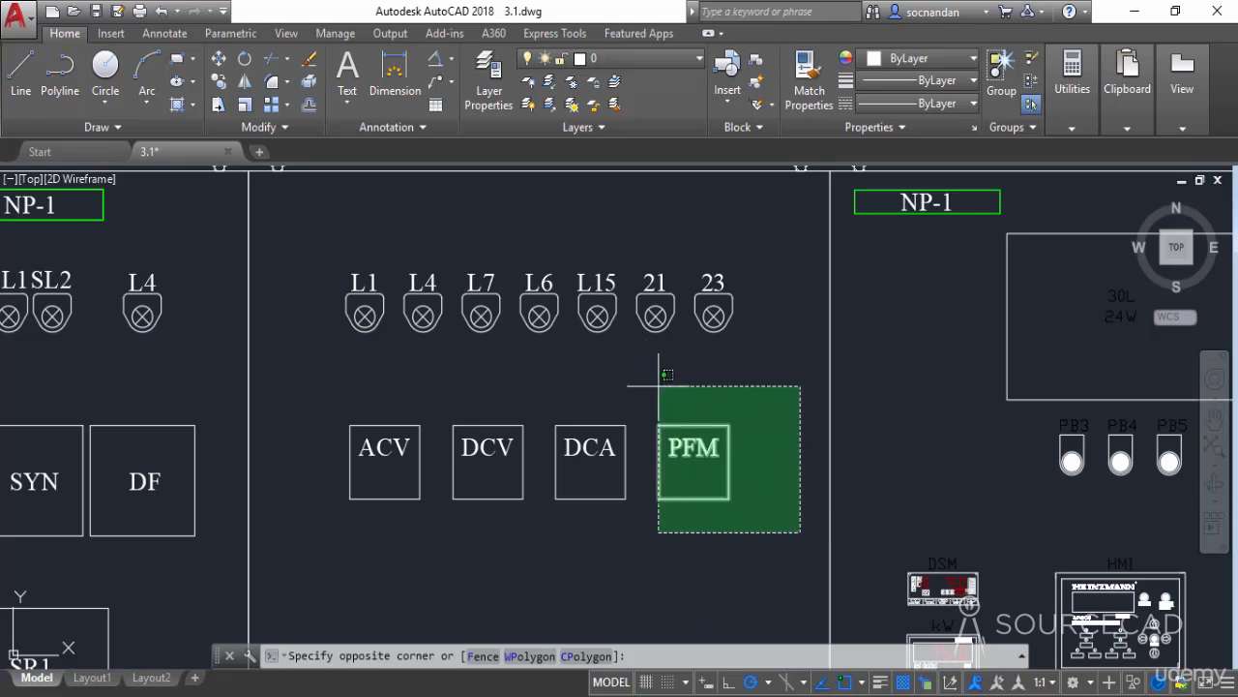
click(511, 240)
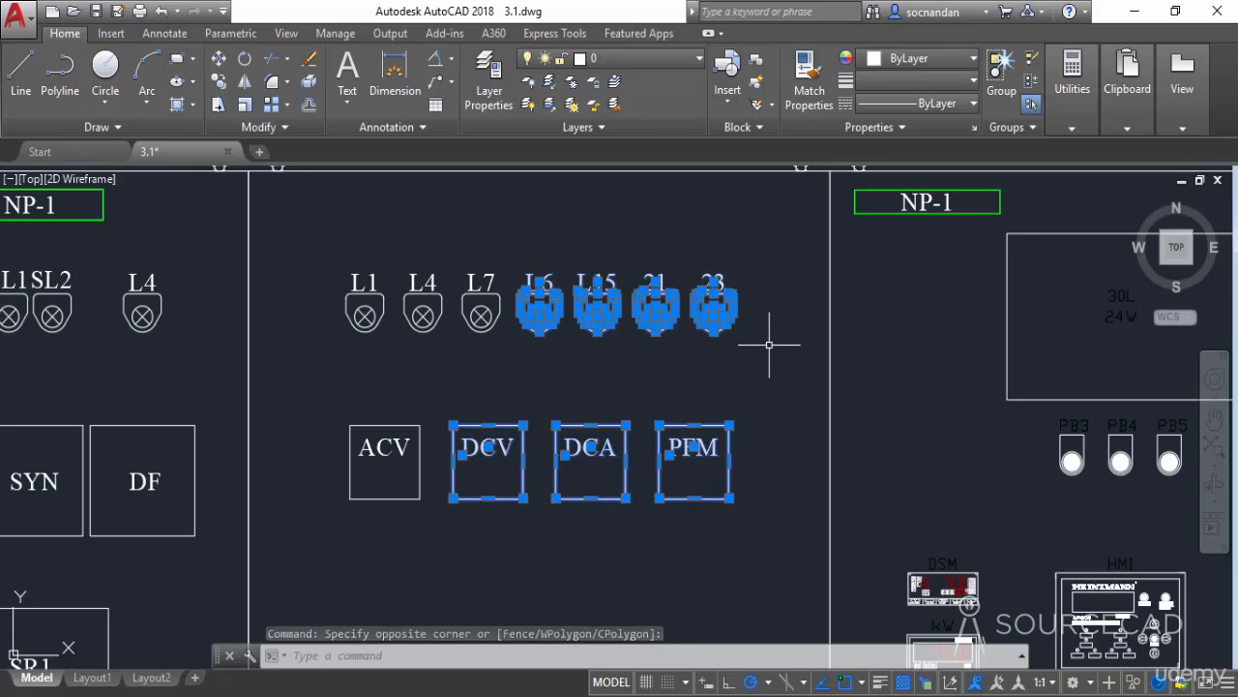
key(Escape)
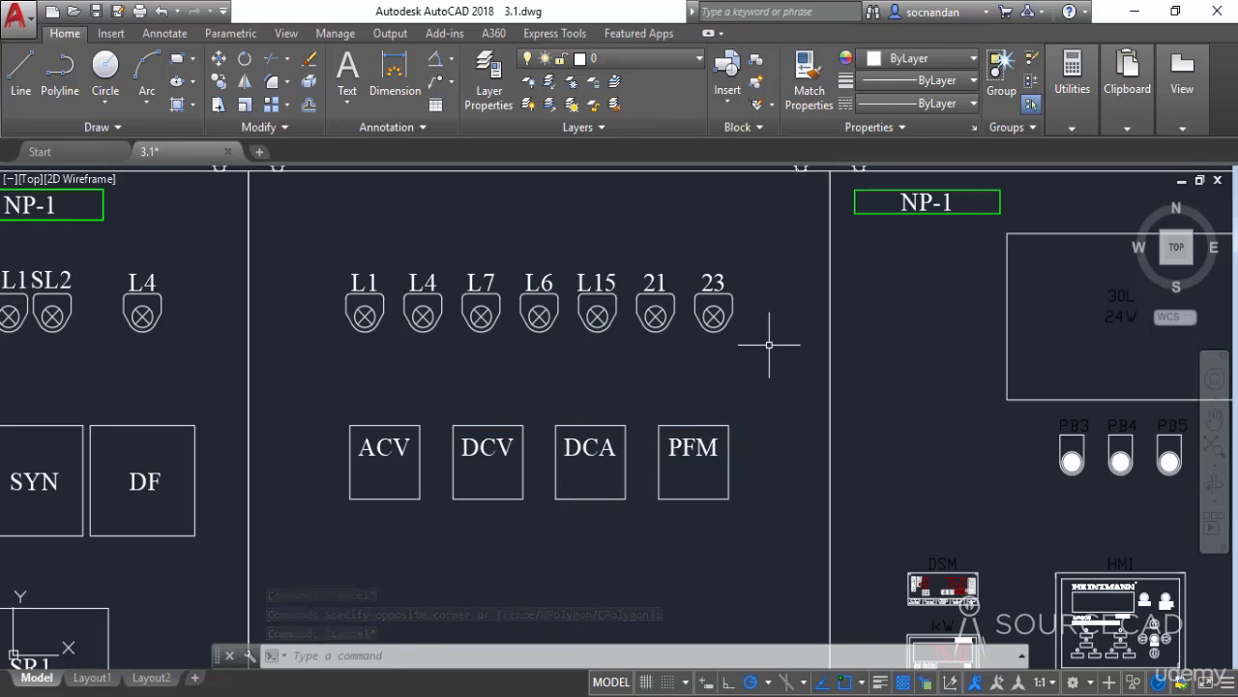
Select lamps L4 and L7 and the ACV box with a WPolygon outline that bypasses lamp L1, and clear the selection.
click(302, 223)
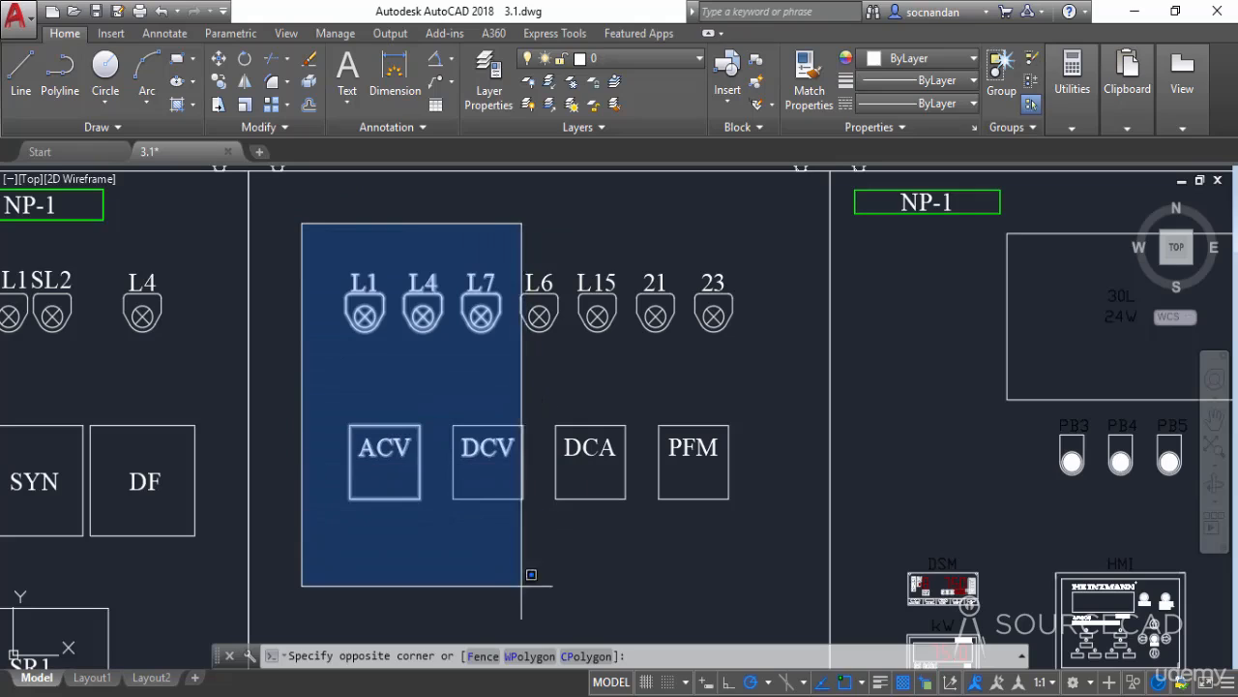
click(520, 657)
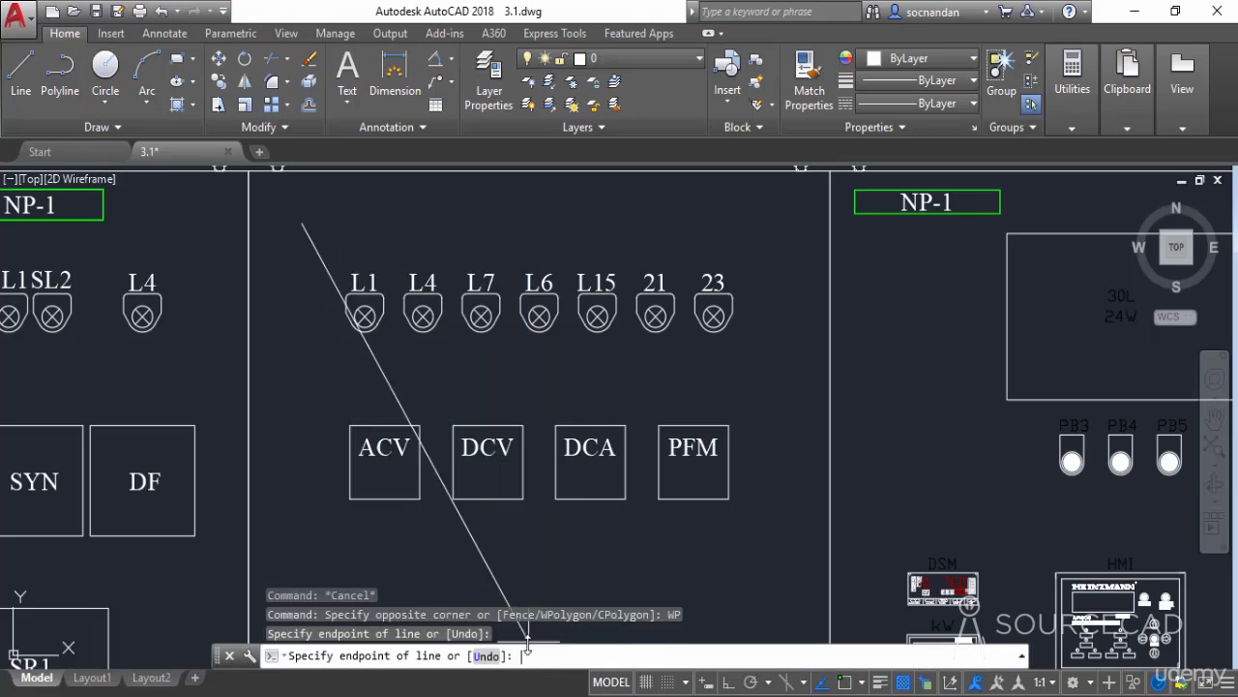
click(474, 216)
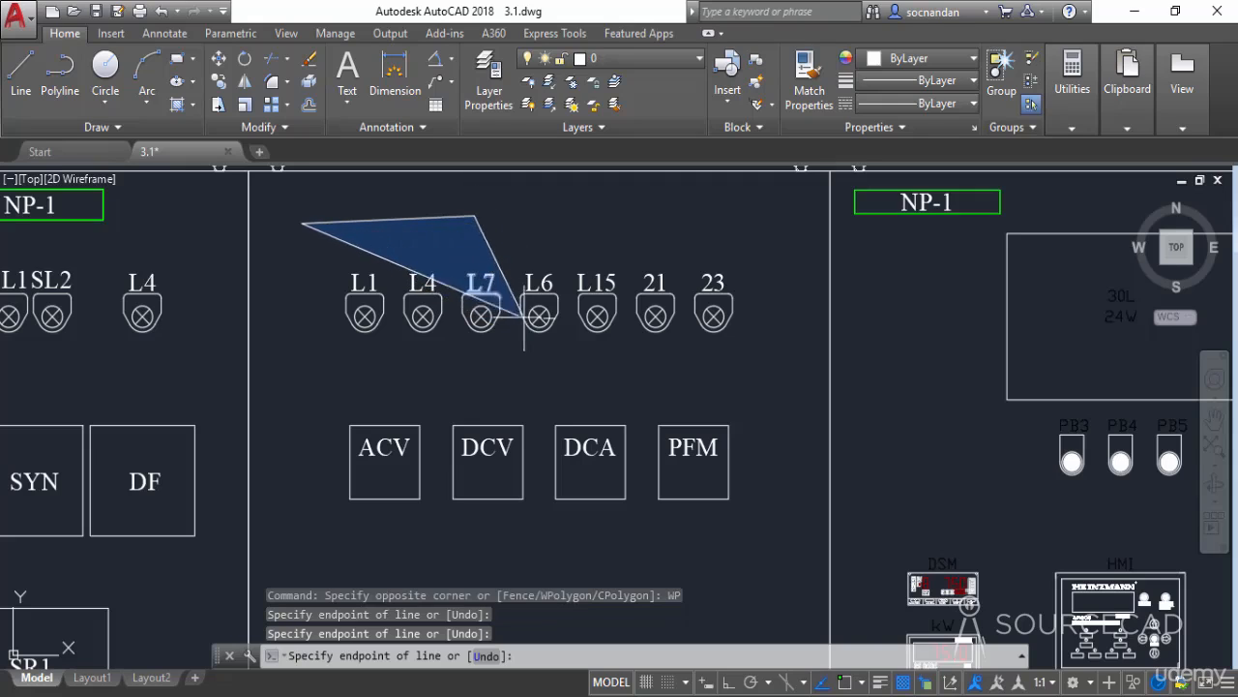
click(520, 287)
click(503, 358)
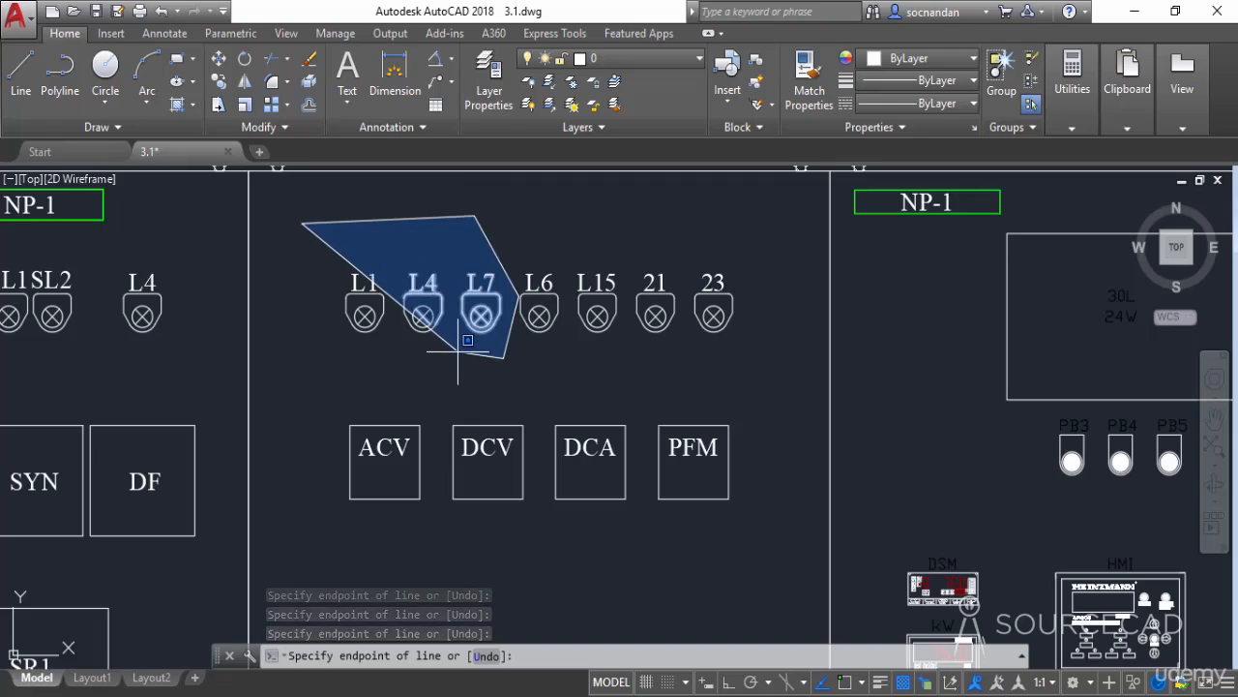
click(411, 353)
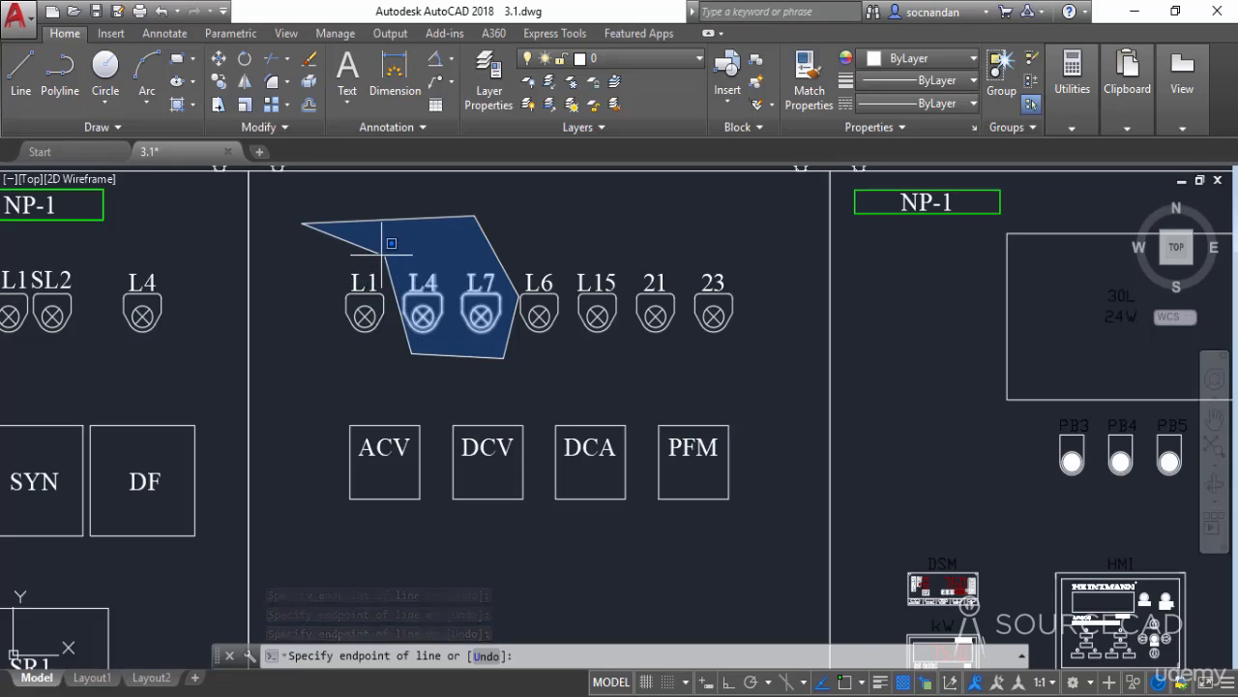
click(386, 255)
click(299, 276)
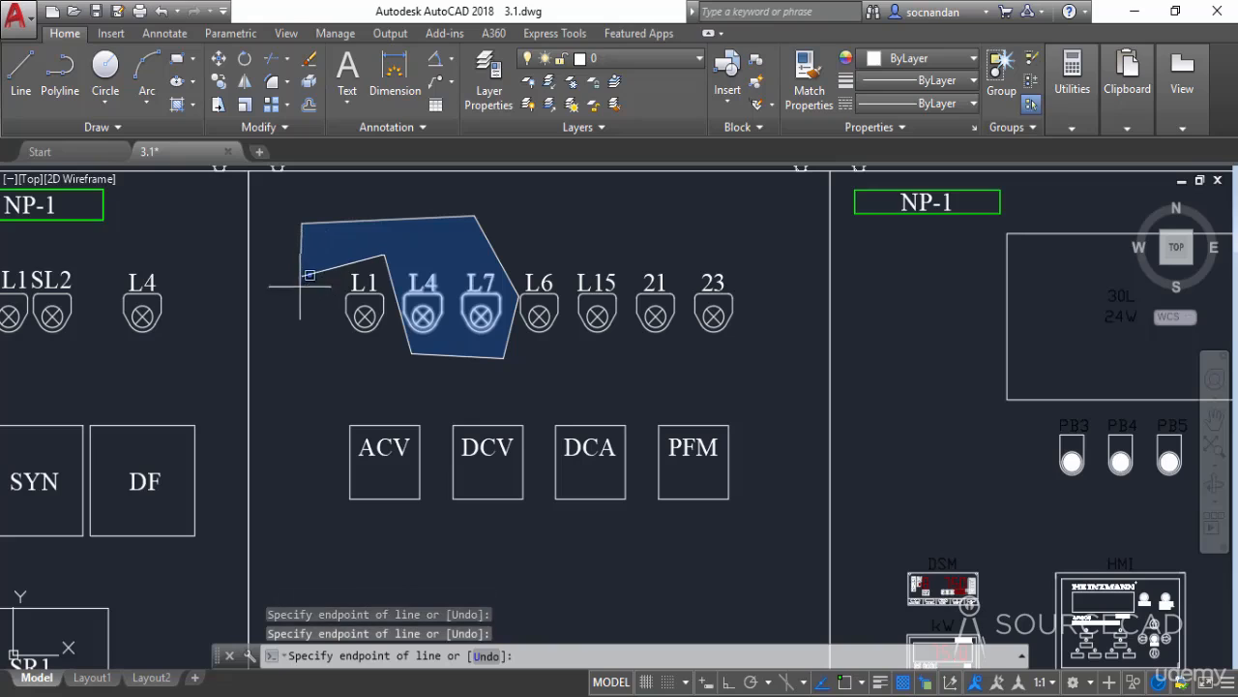
click(433, 416)
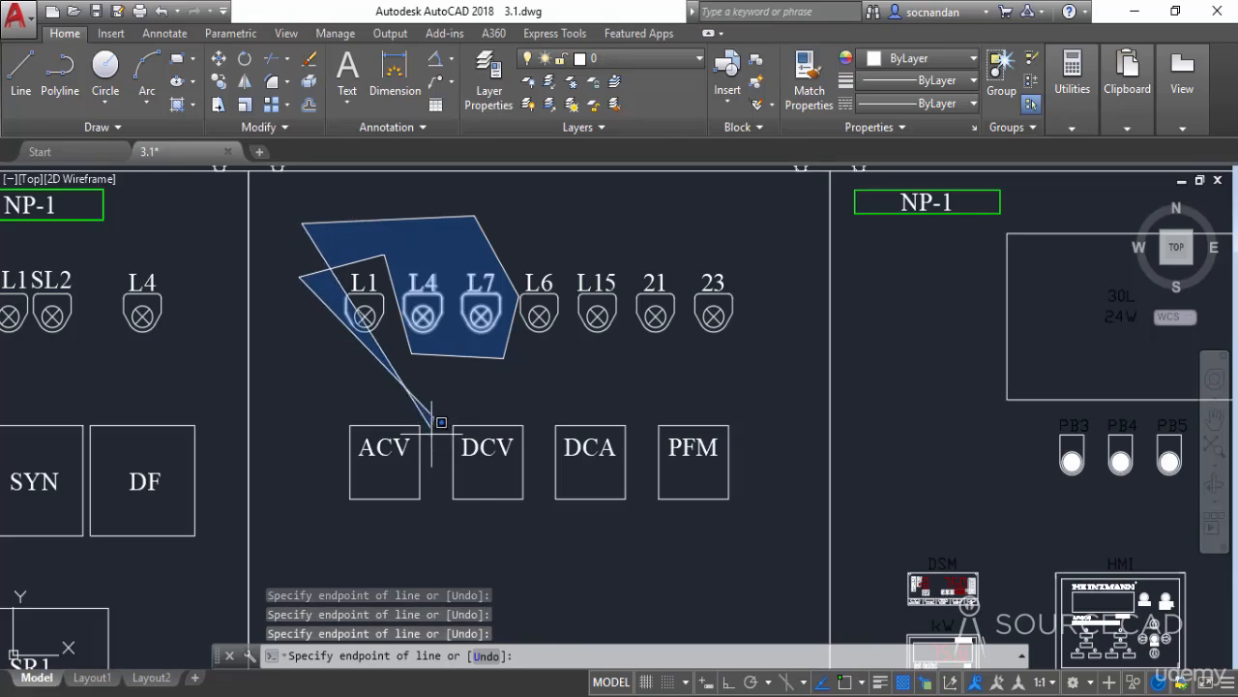
click(437, 544)
click(332, 513)
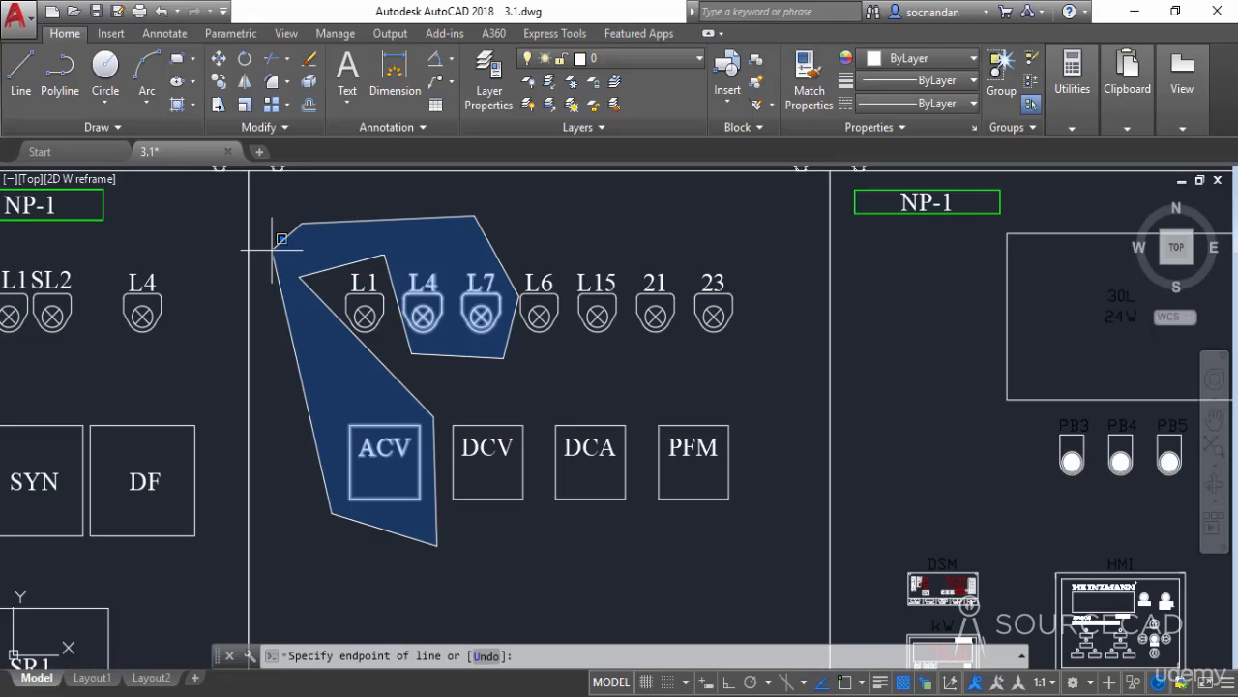
click(280, 238)
click(281, 238)
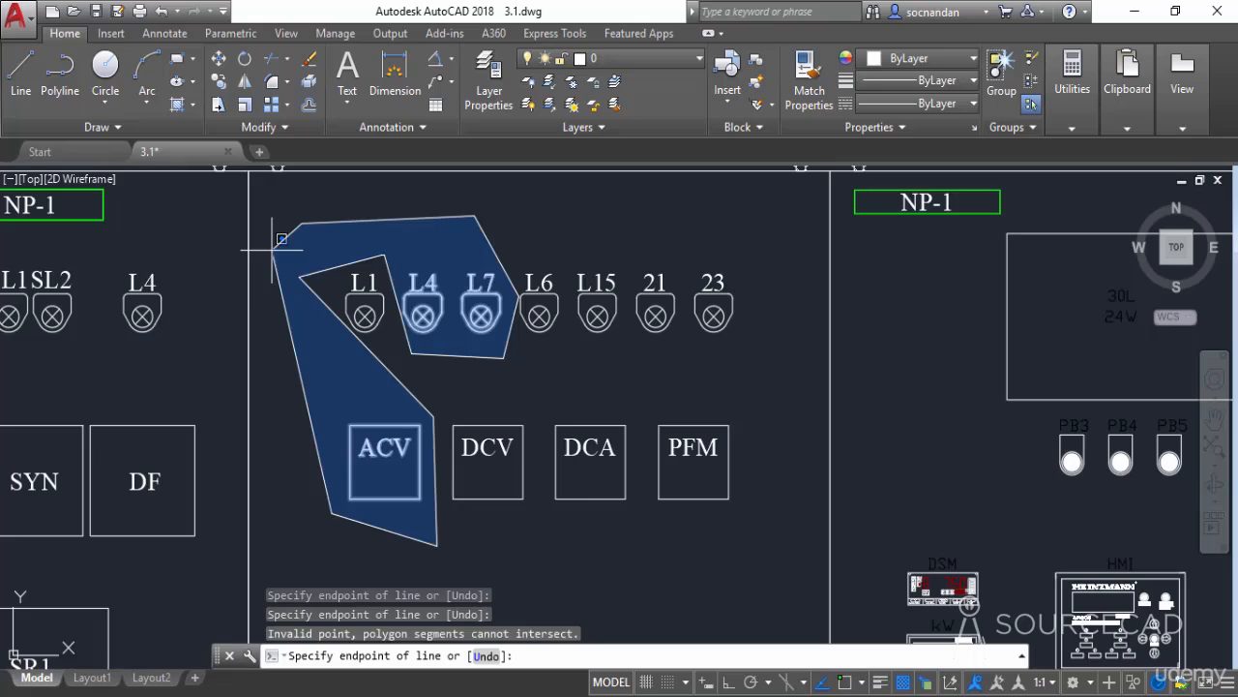
key(Return)
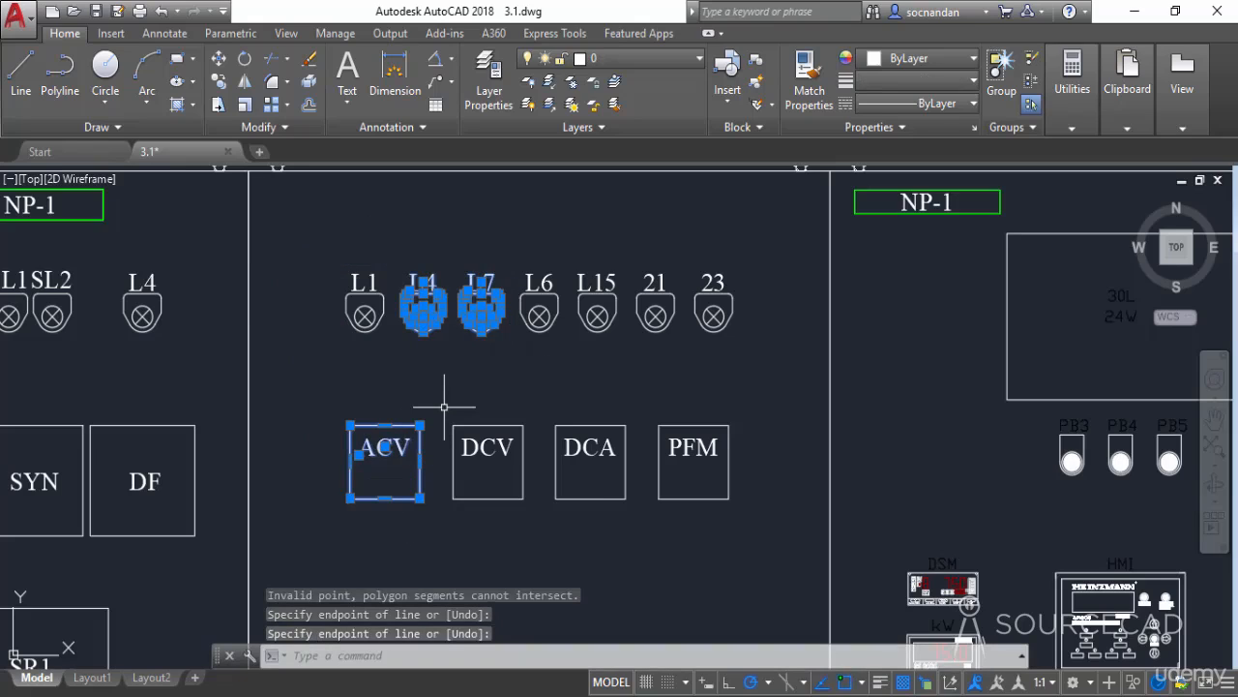
key(Escape)
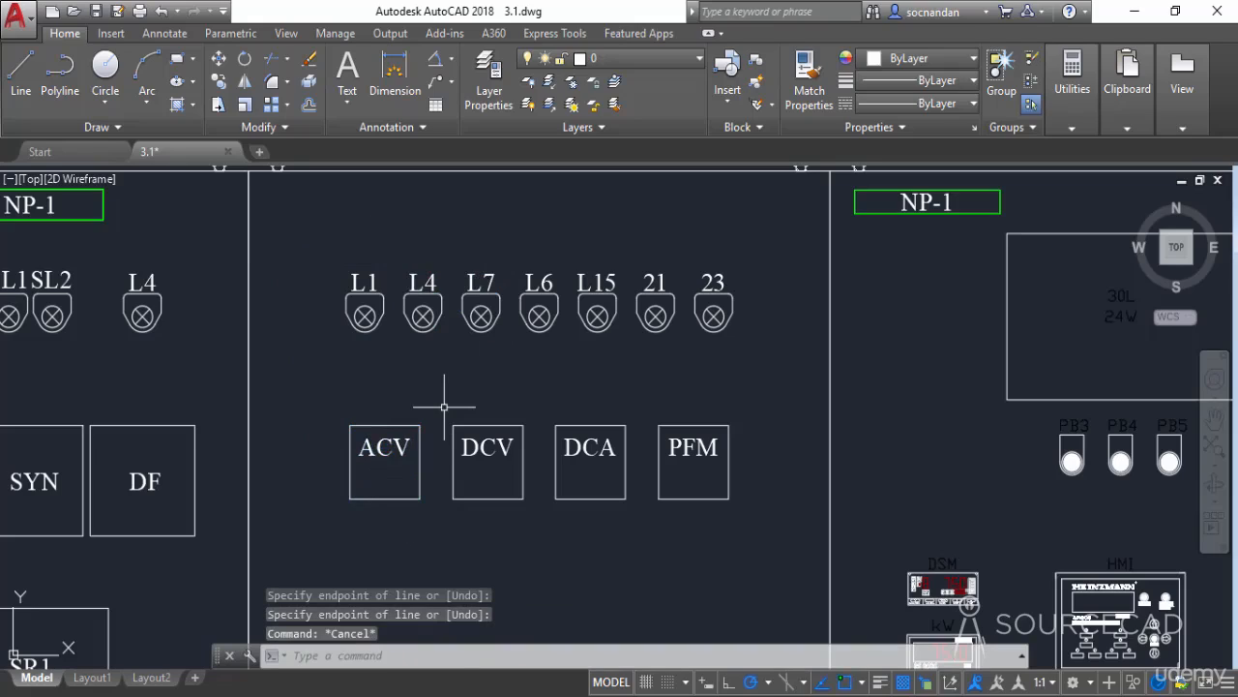
Select lamps L1 and L4 and the ACV box with a CPolygon outline that cuts through the box, and clear the selection.
click(326, 225)
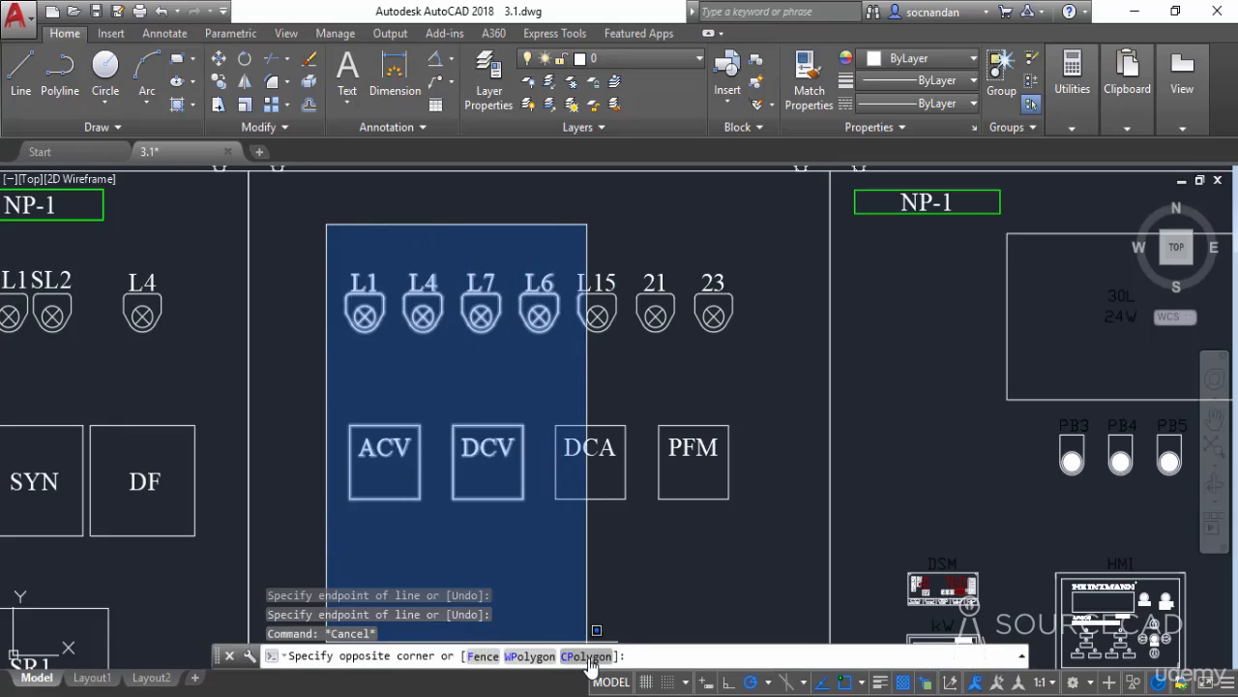
click(587, 656)
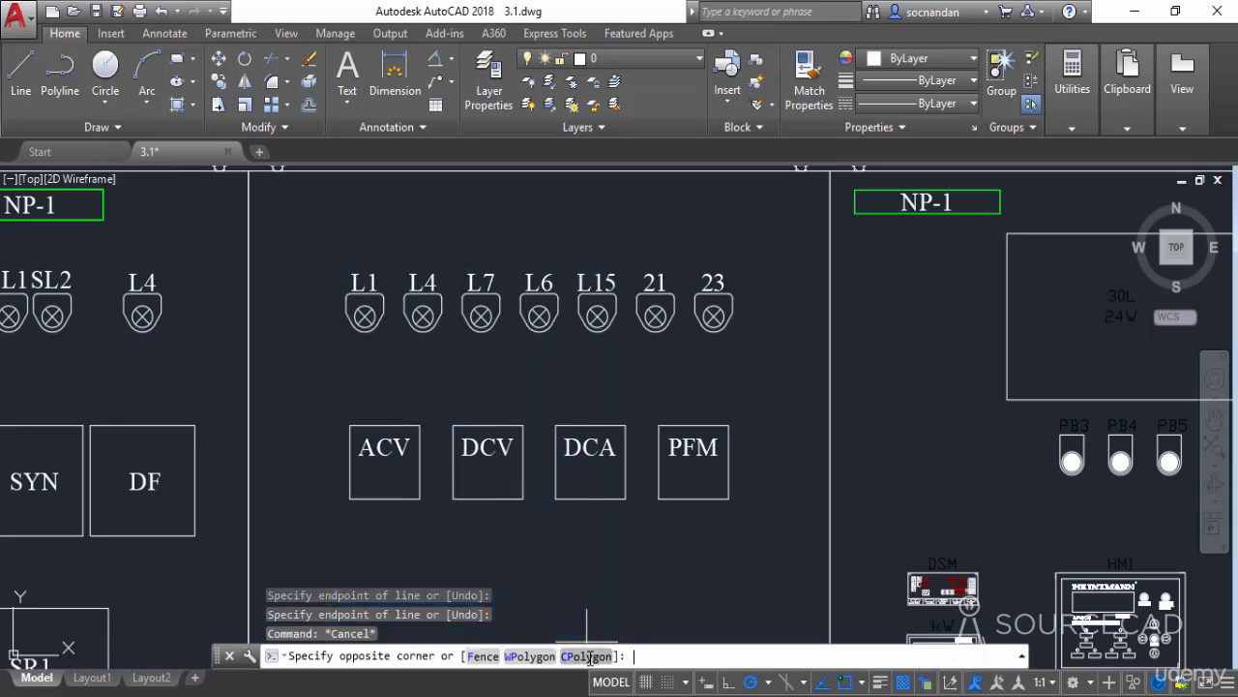
click(437, 224)
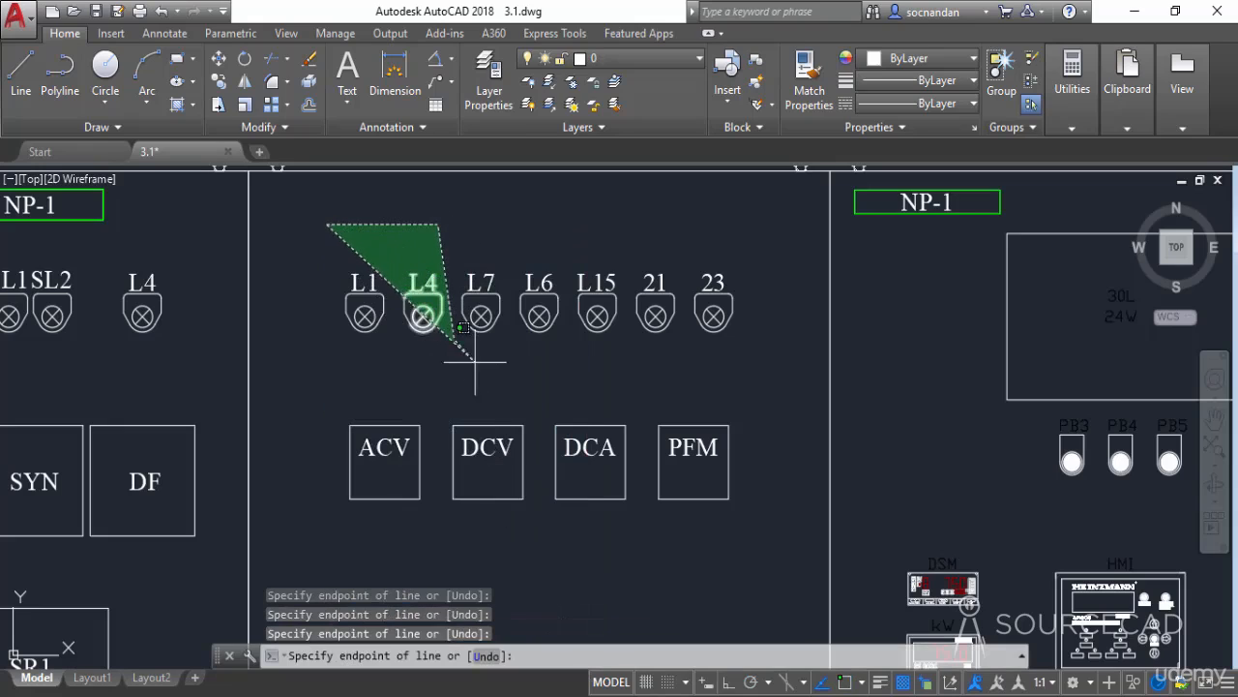
click(456, 338)
click(509, 371)
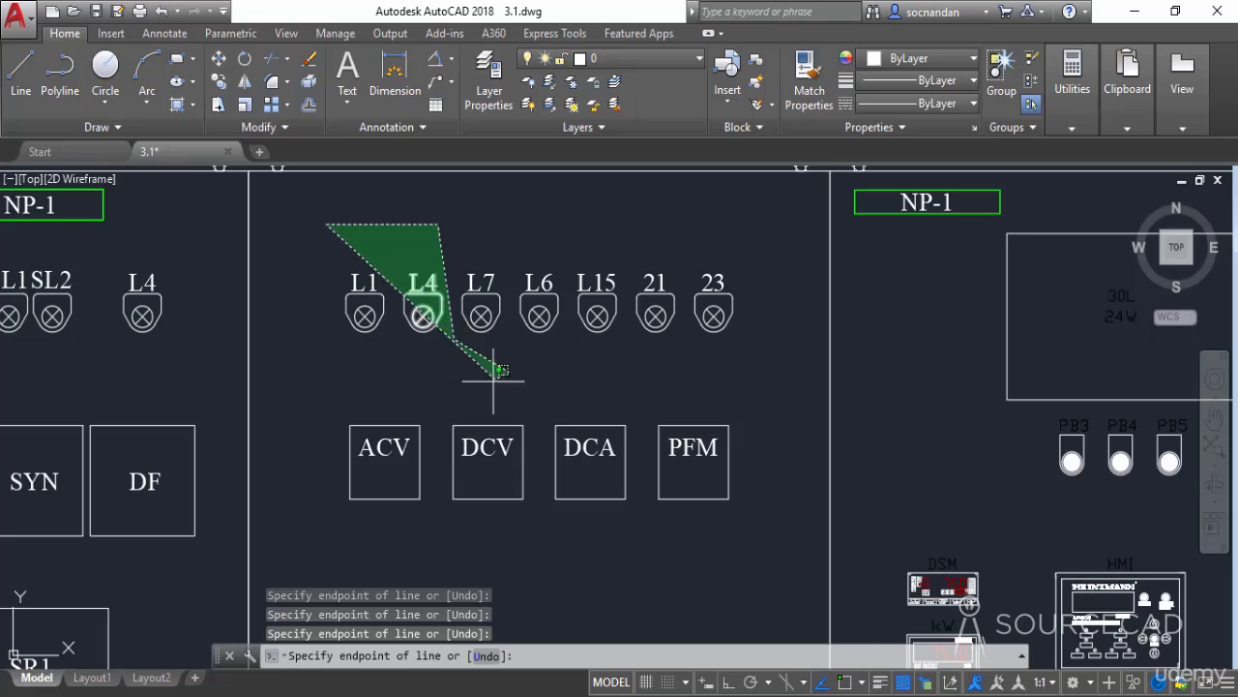
click(436, 397)
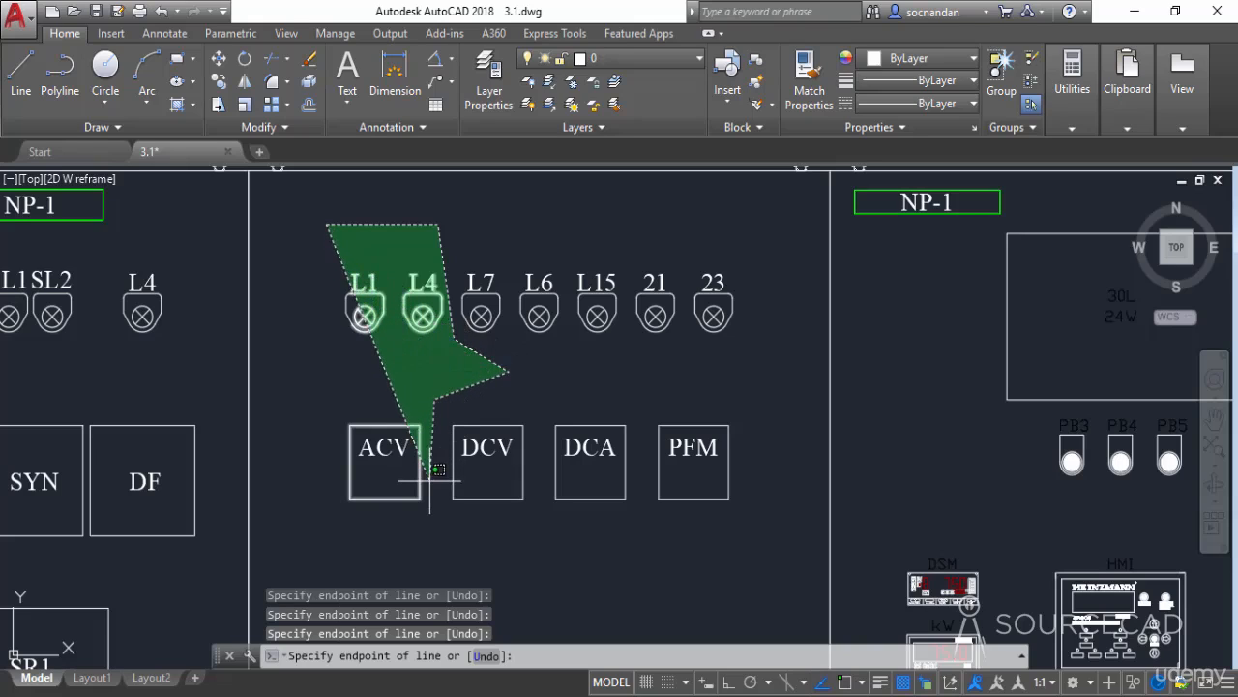
click(432, 478)
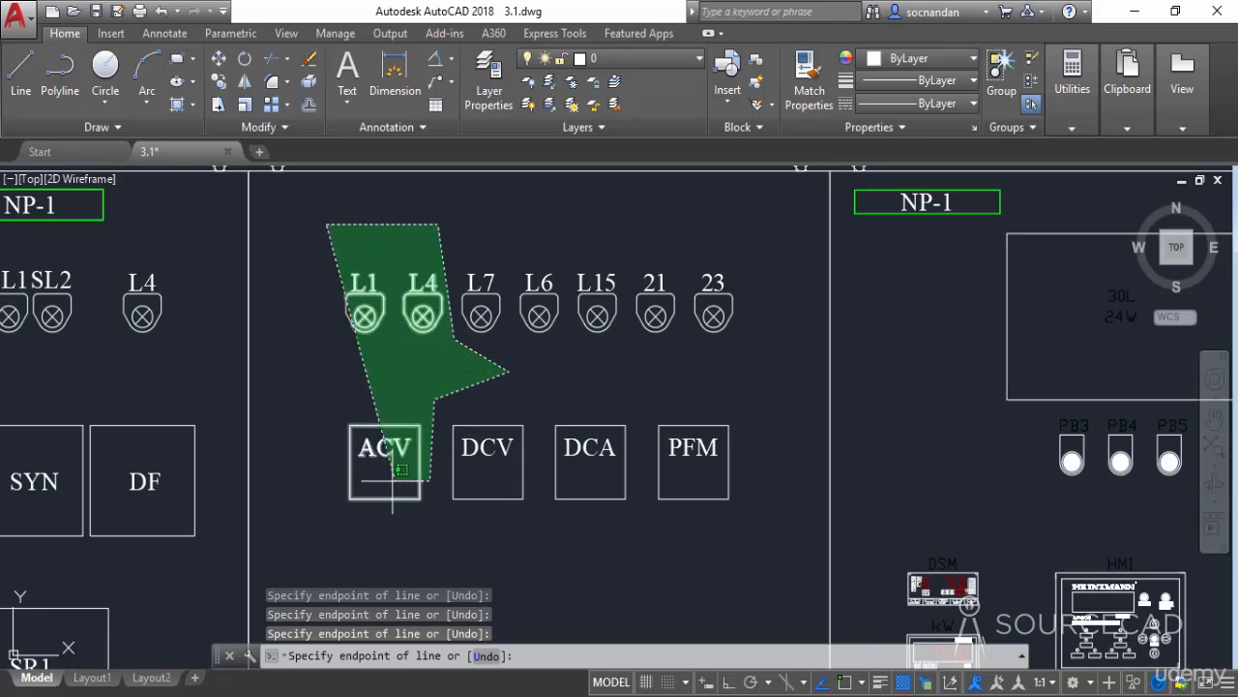
click(333, 473)
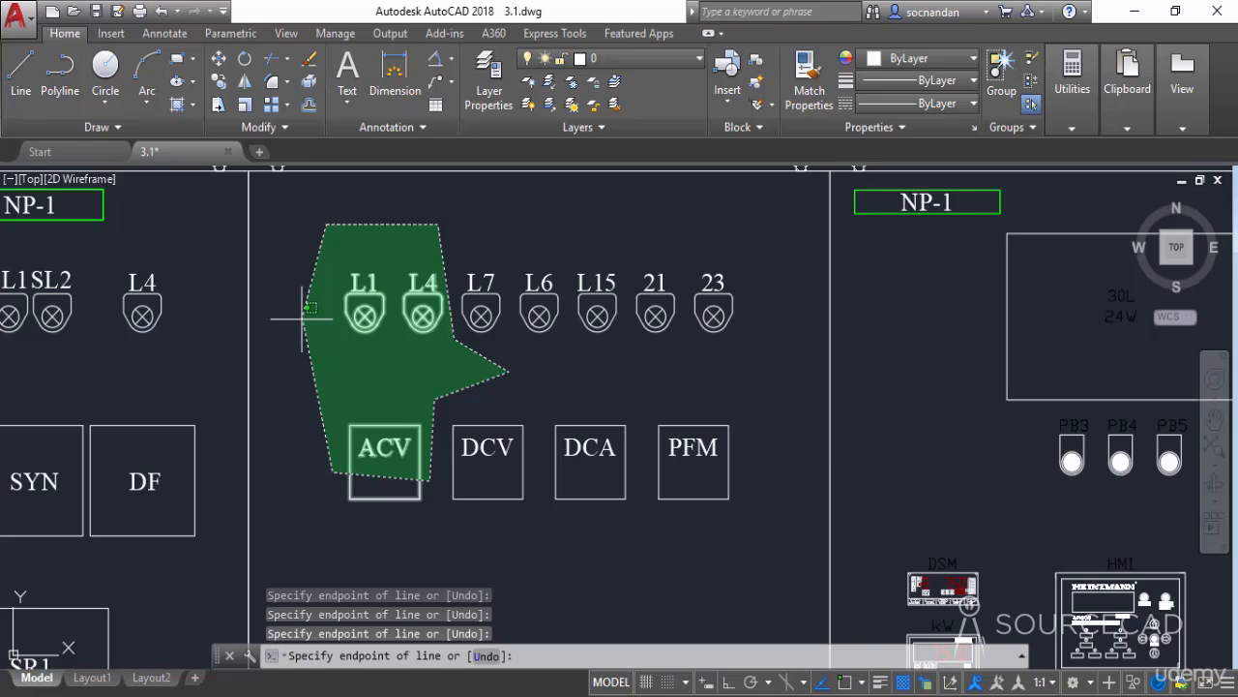
click(303, 319)
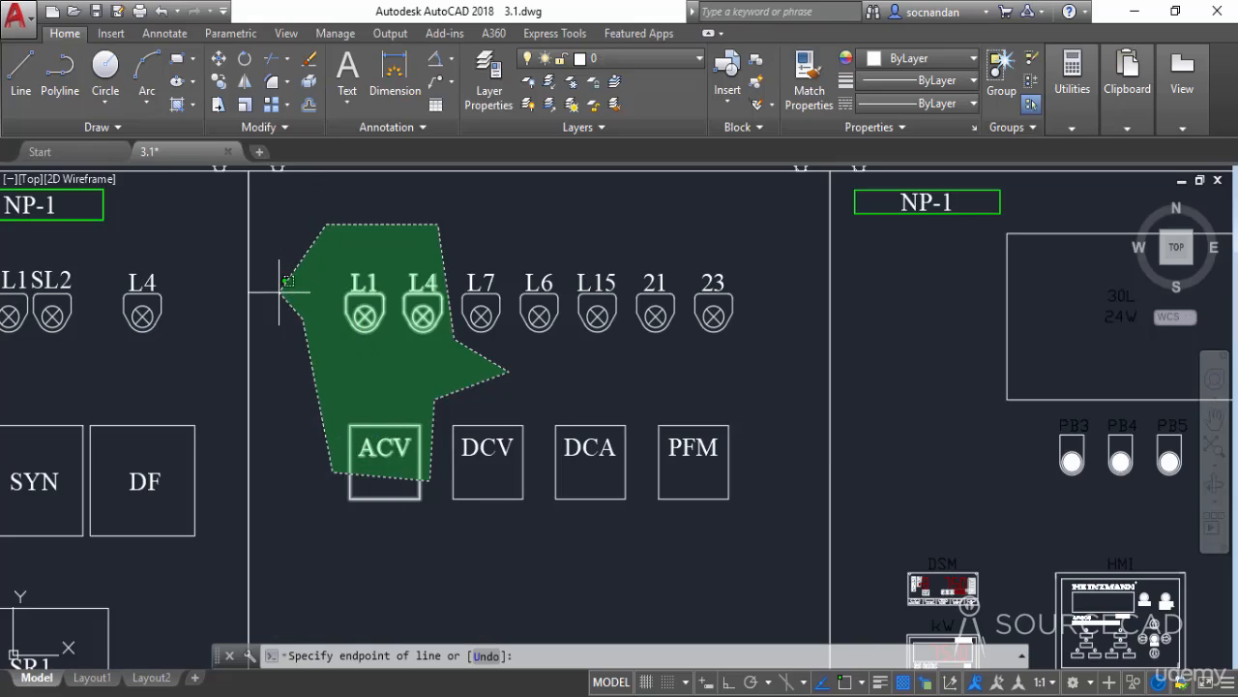
click(288, 281)
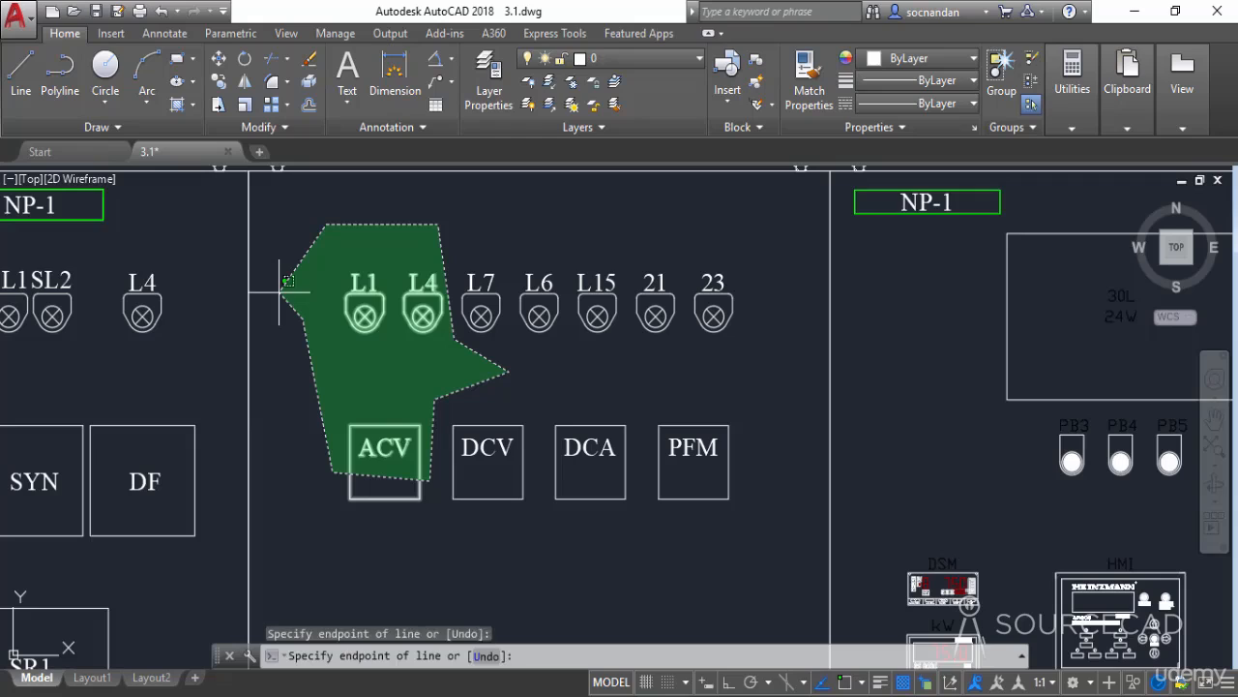
key(Return)
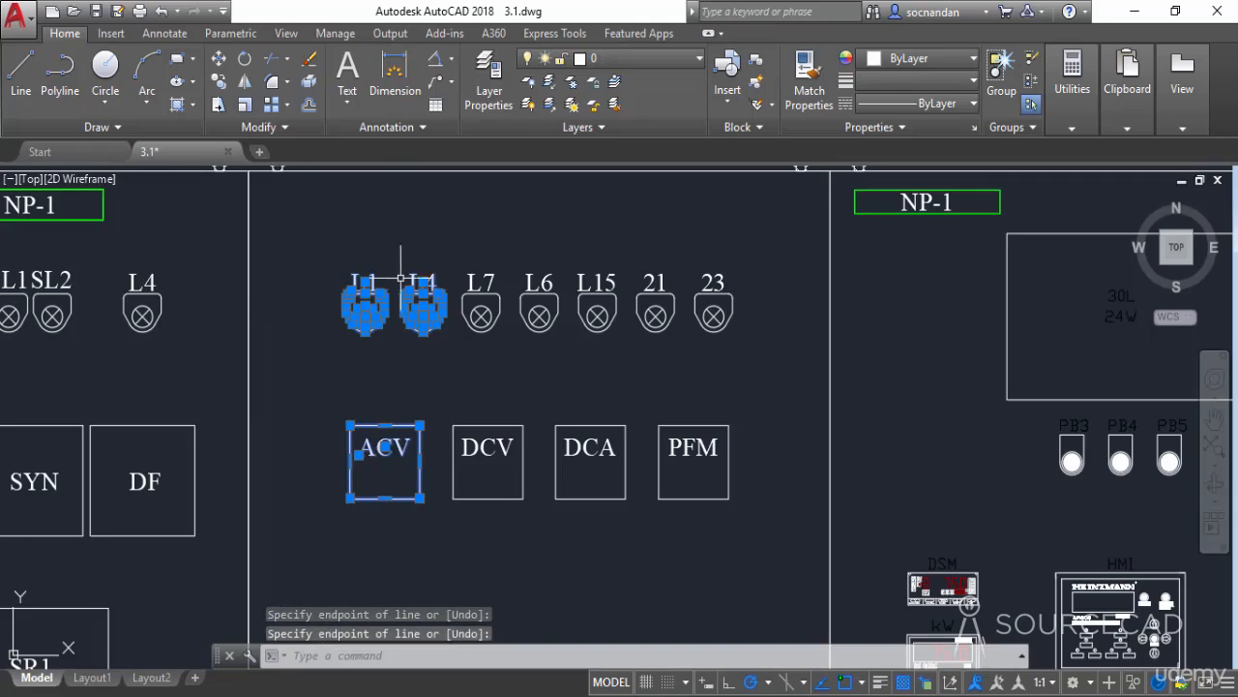
key(Escape)
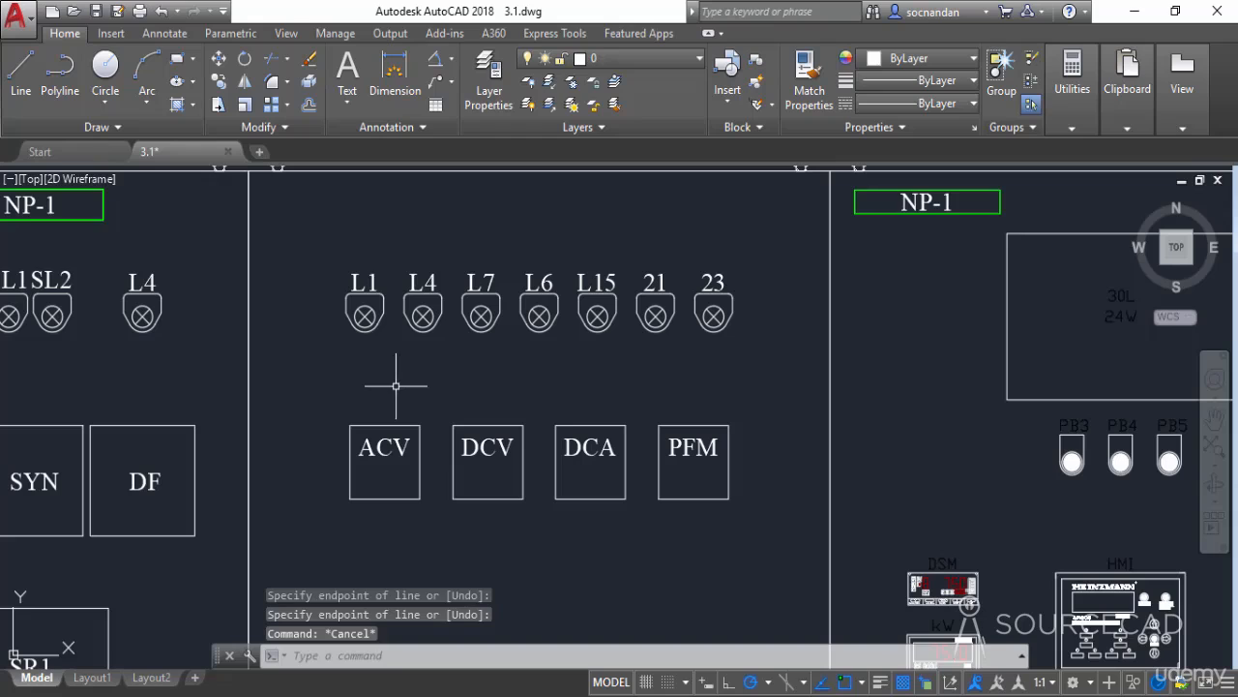
Select the ACV, DCV, DCA and PFM boxes with a zigzag Fence line that misses the lamps, and clear the selection.
click(305, 210)
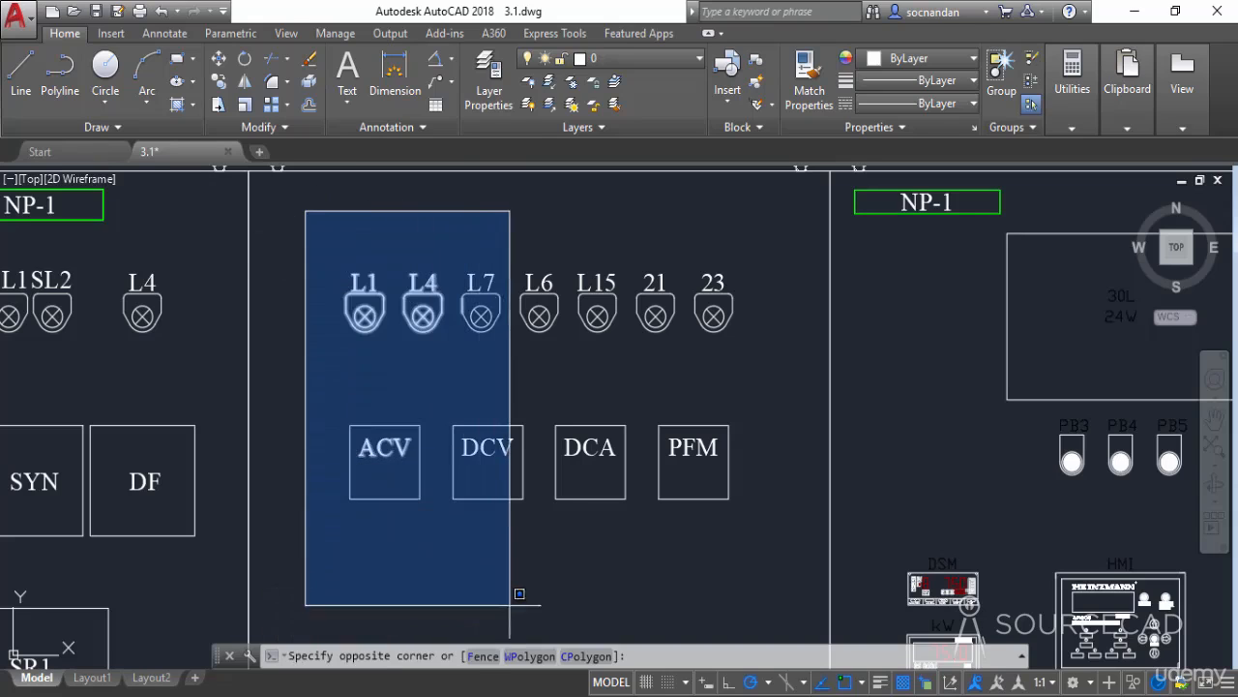
click(482, 657)
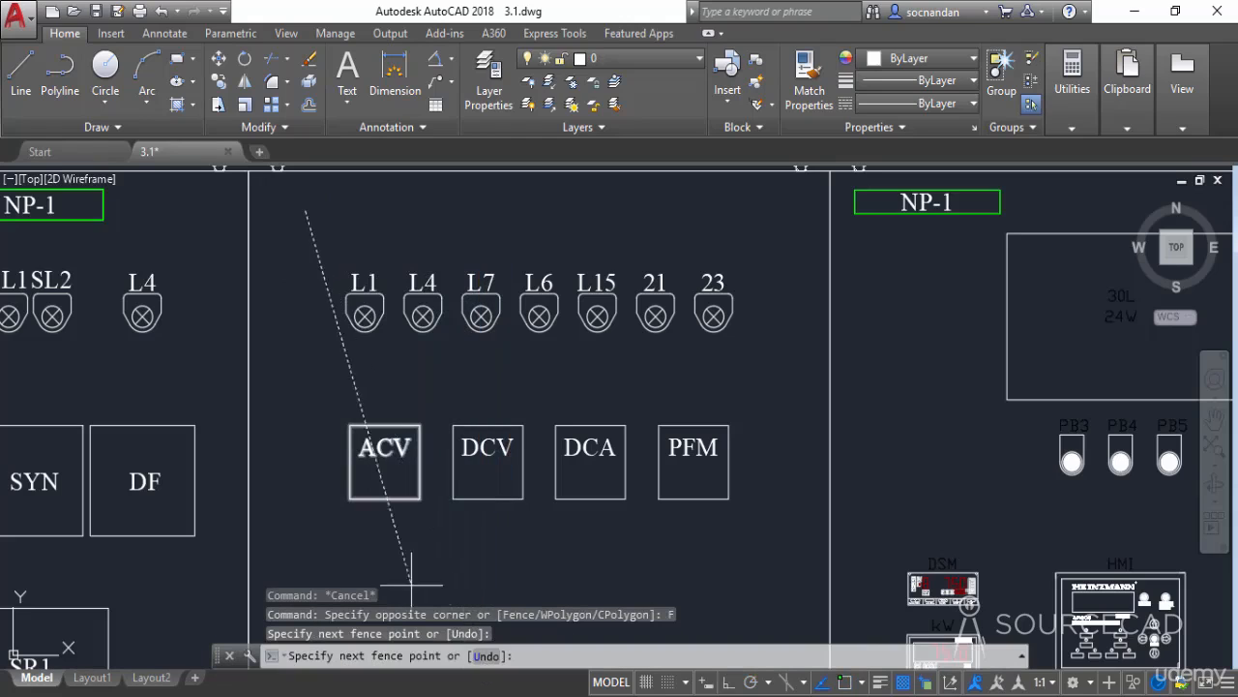
click(292, 398)
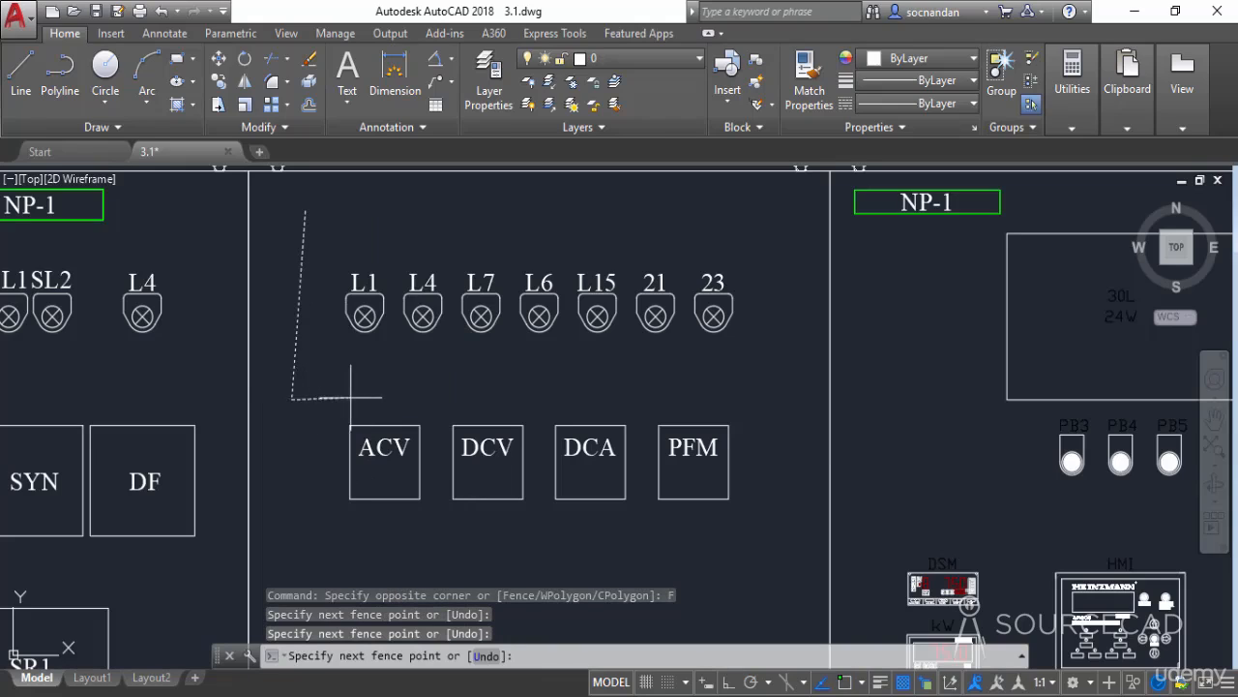
click(378, 381)
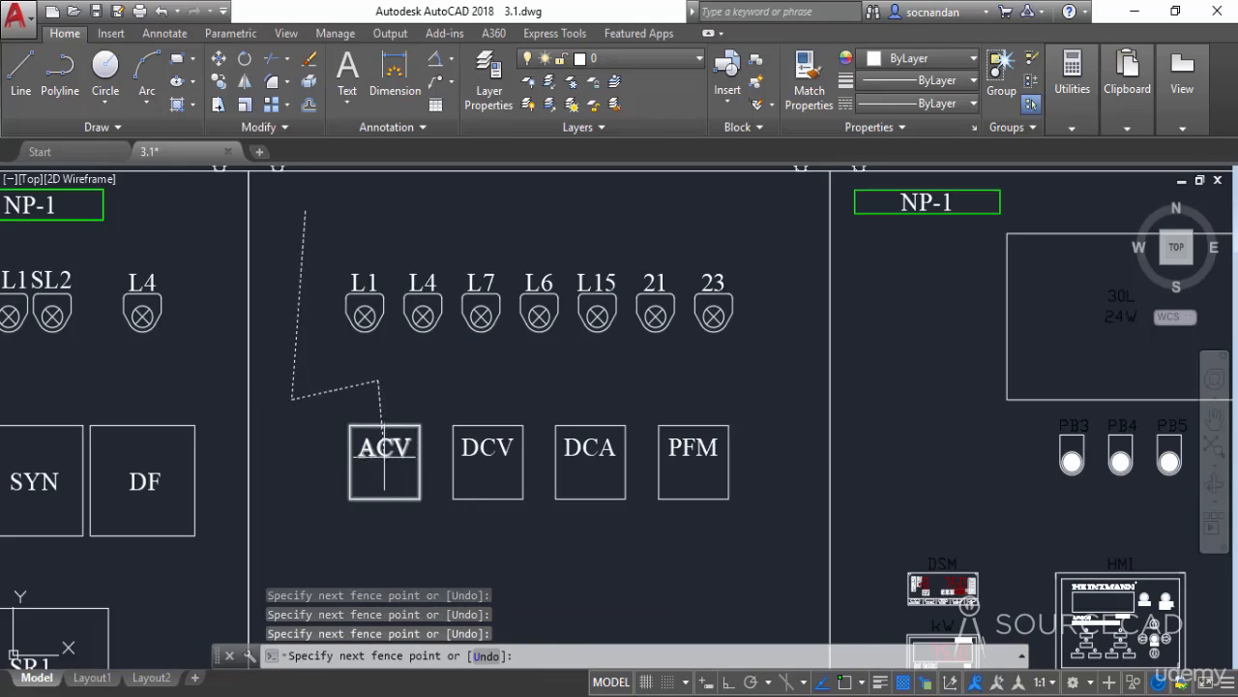
click(477, 481)
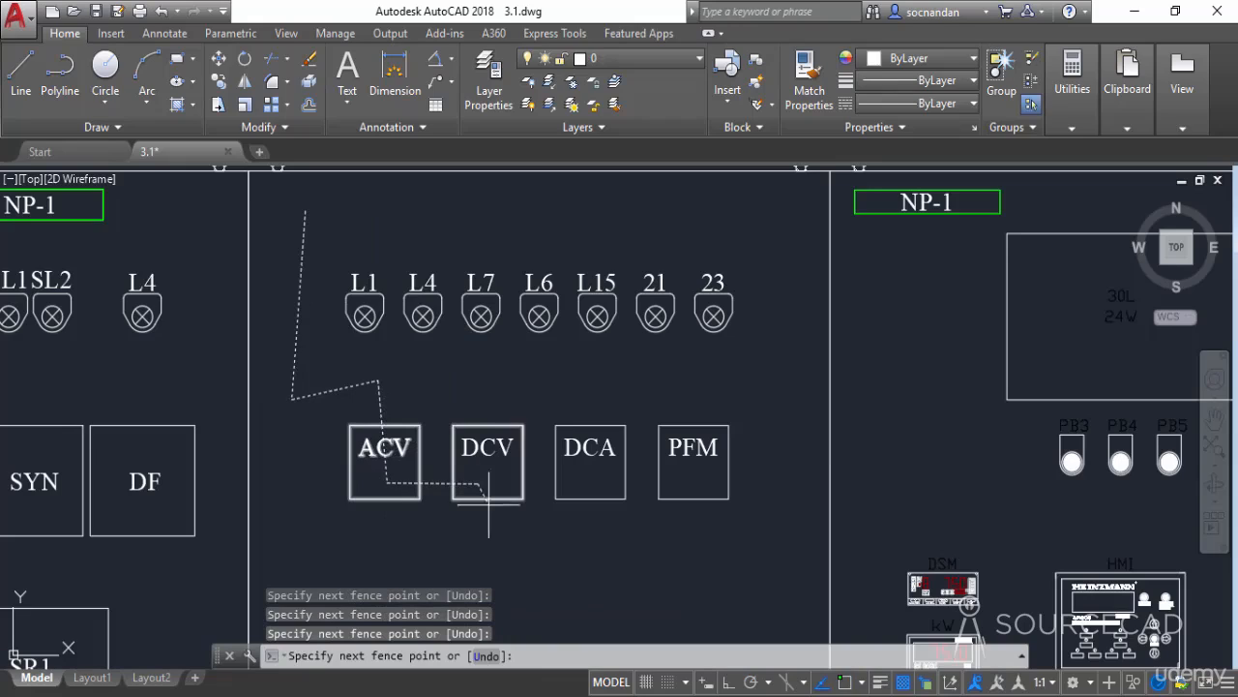
click(571, 577)
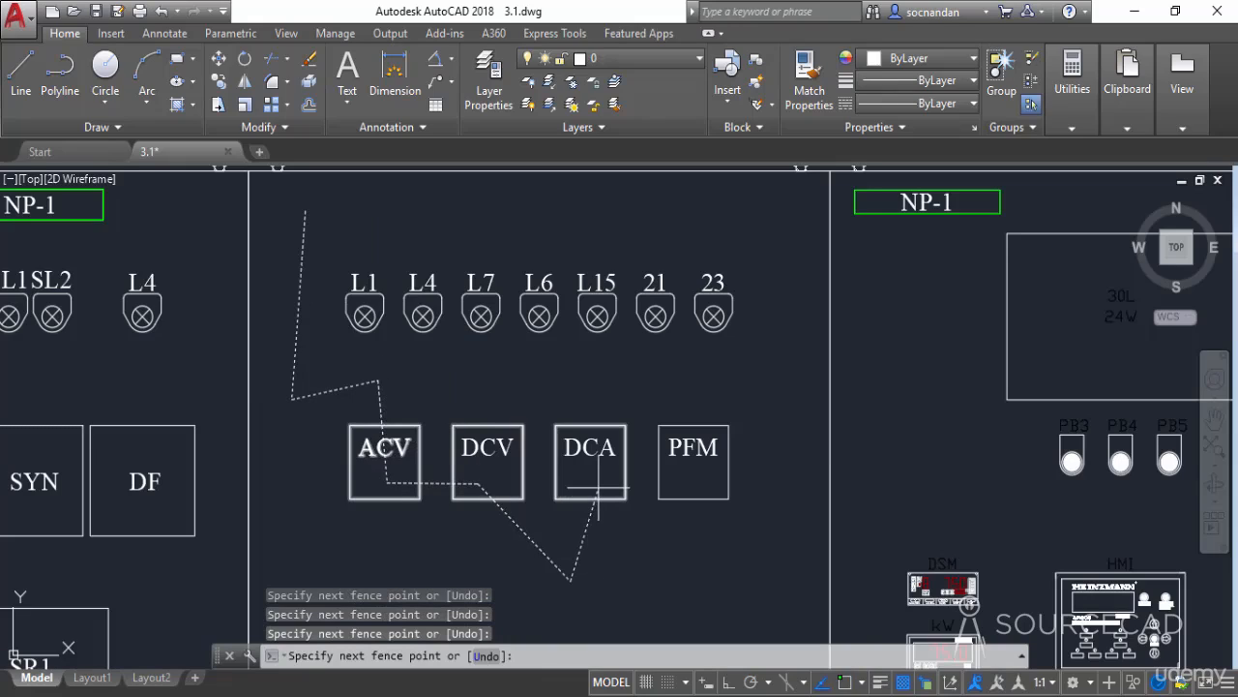
click(599, 488)
click(704, 486)
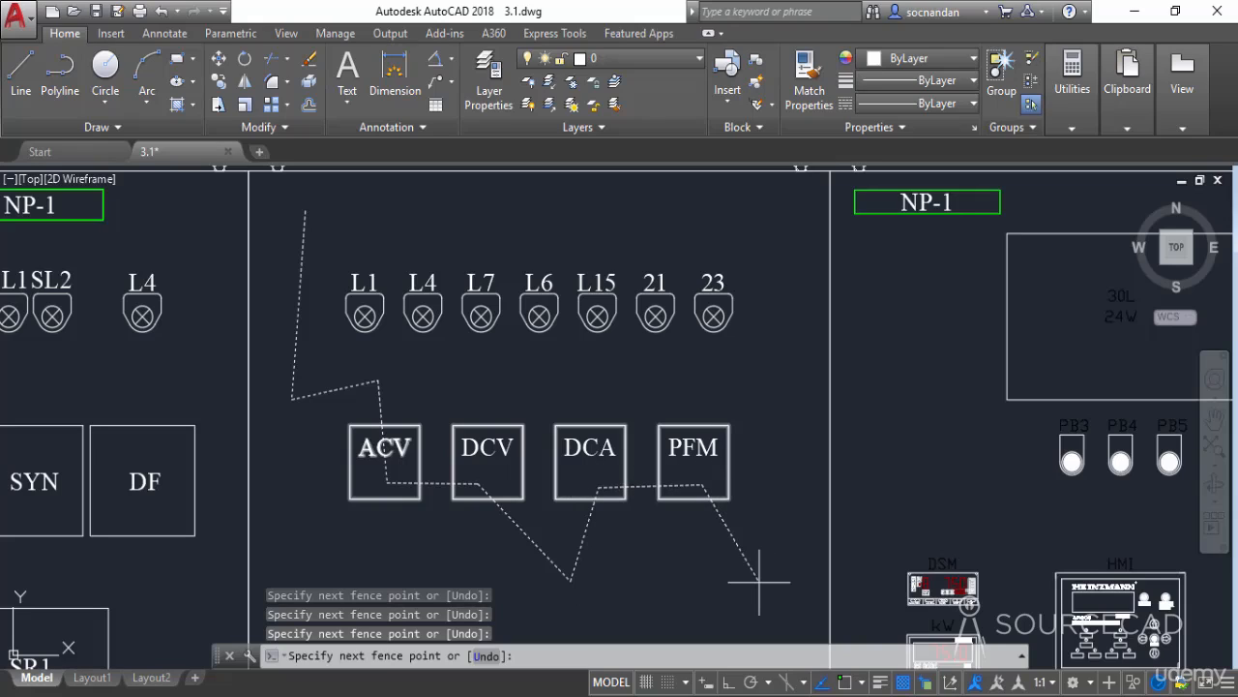
key(Return)
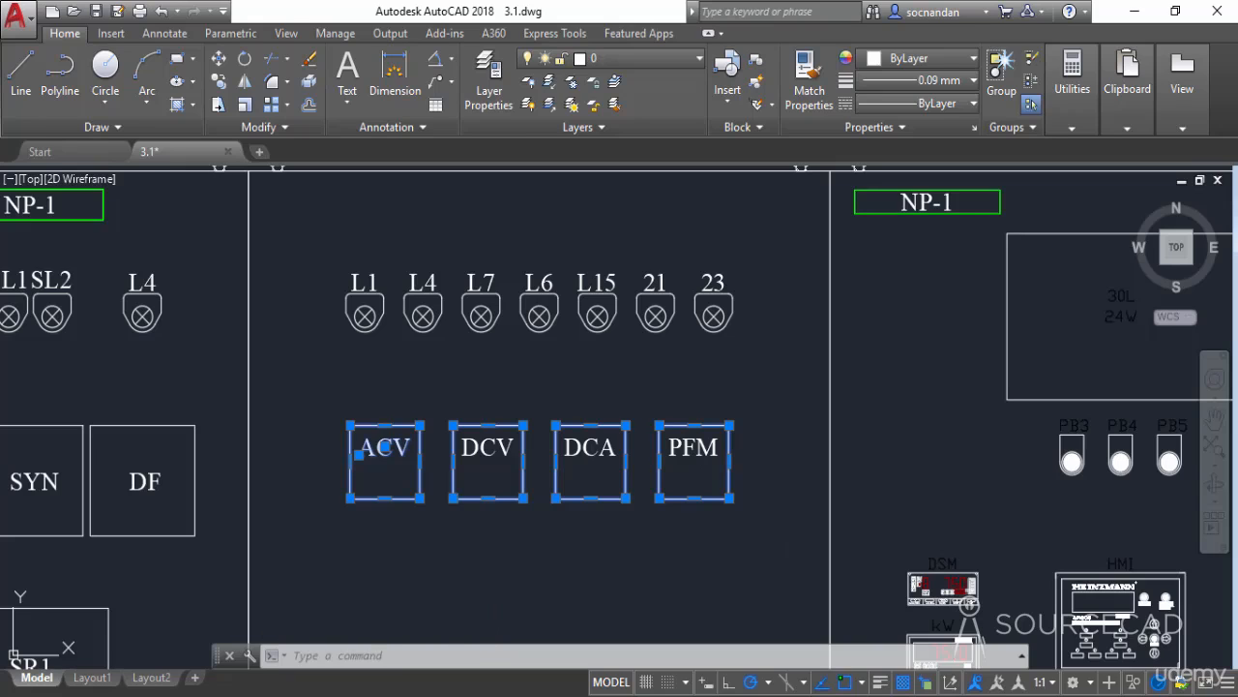
key(Escape)
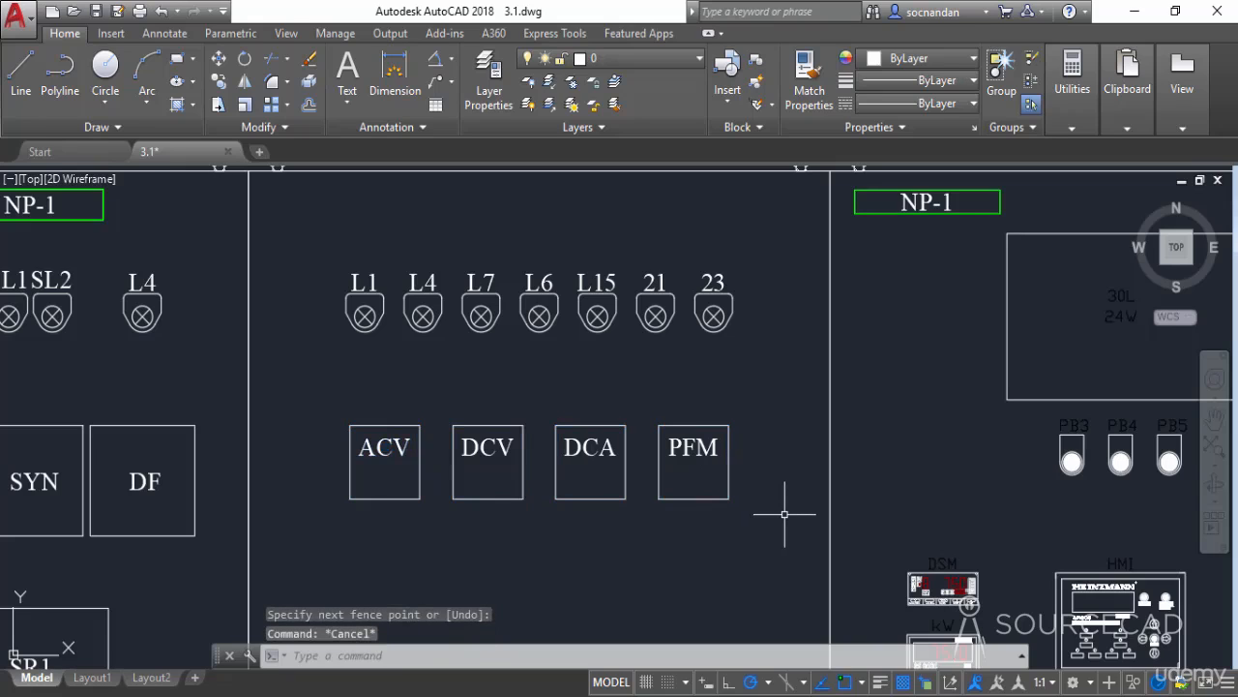
Crossing-select the middle band of the panels with one continuous box from beyond RTCC back to the SYN./ECP-1 boundary.
scroll(782, 511, down, 5)
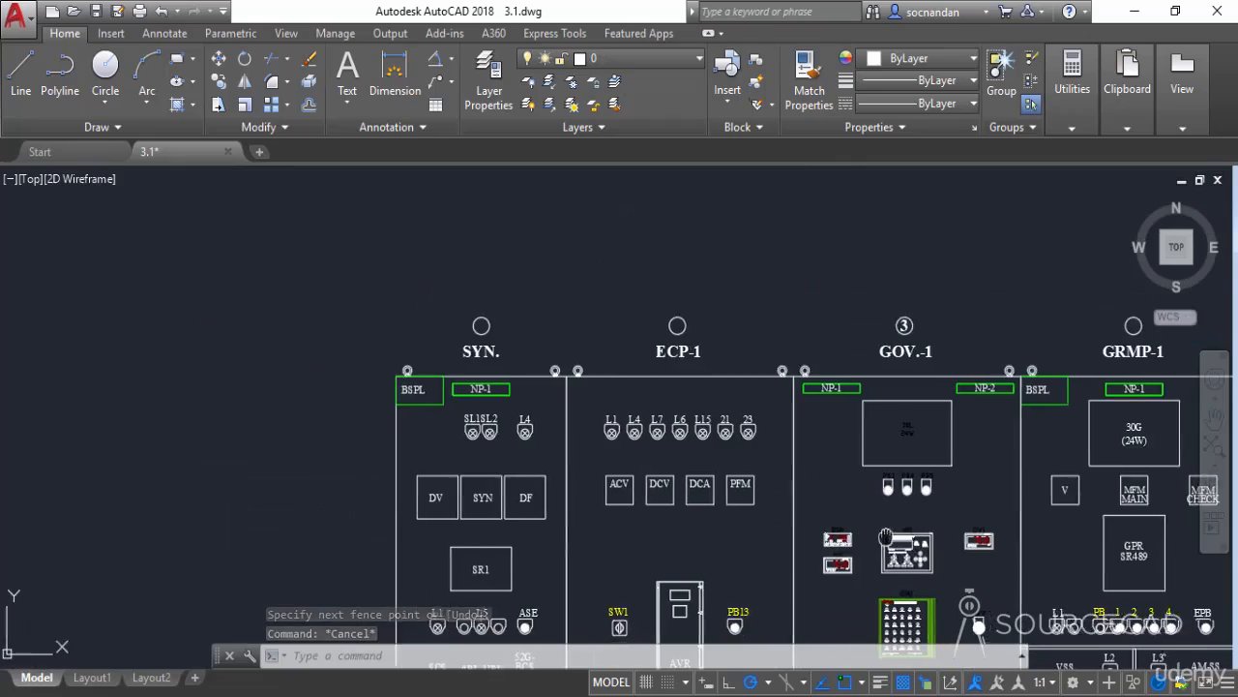
mouse_move(782, 511)
middle_down()
mouse_move(530, 376)
mouse_move(286, 373)
middle_up()
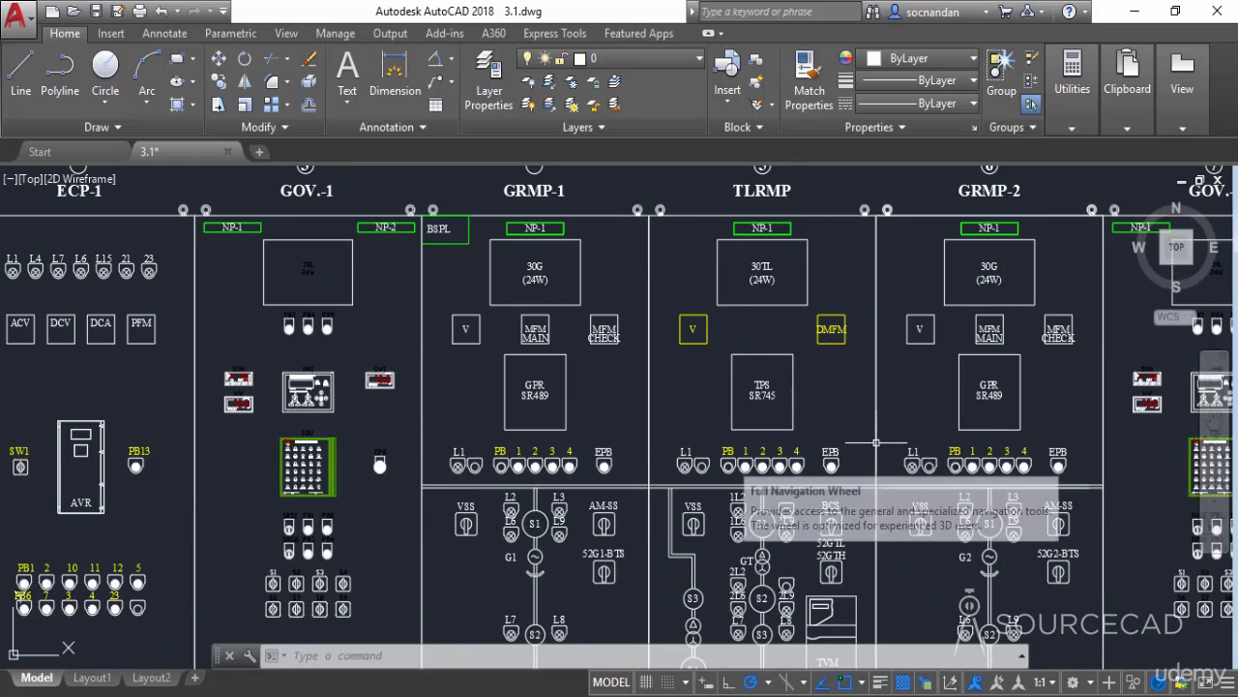
middle_drag(862, 439, 352, 412)
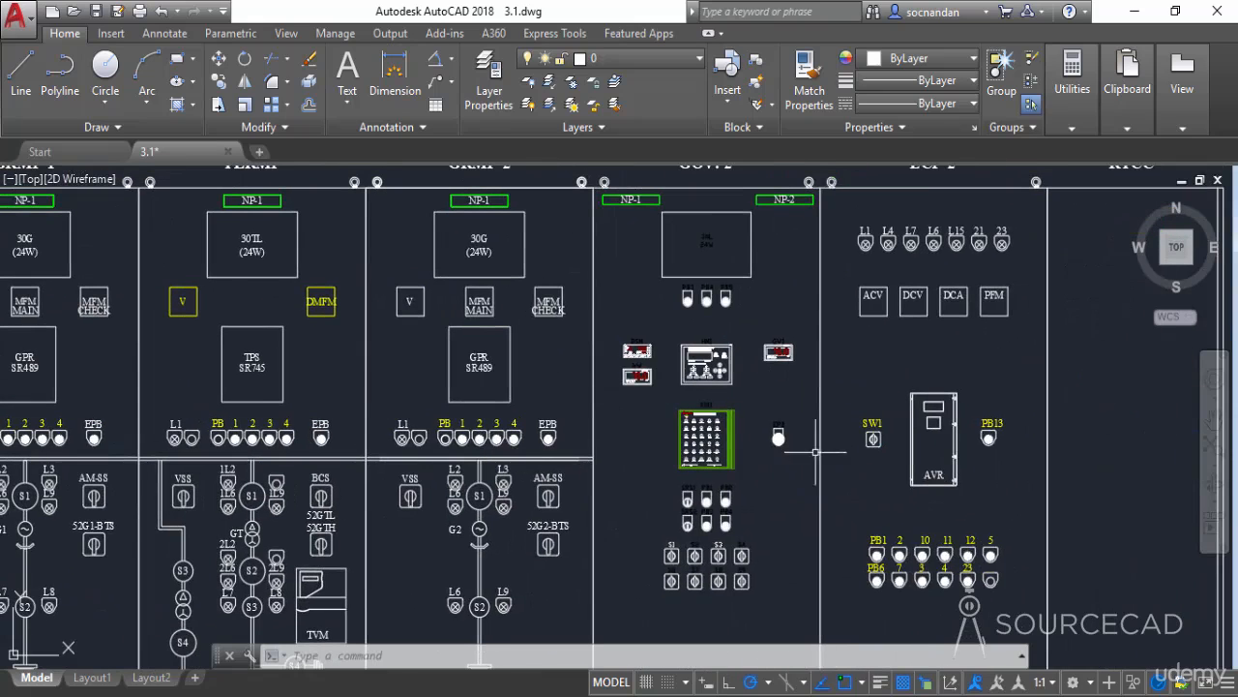
scroll(926, 498, up, 2)
mouse_move(909, 496)
middle_down()
mouse_move(843, 472)
mouse_move(600, 322)
middle_up()
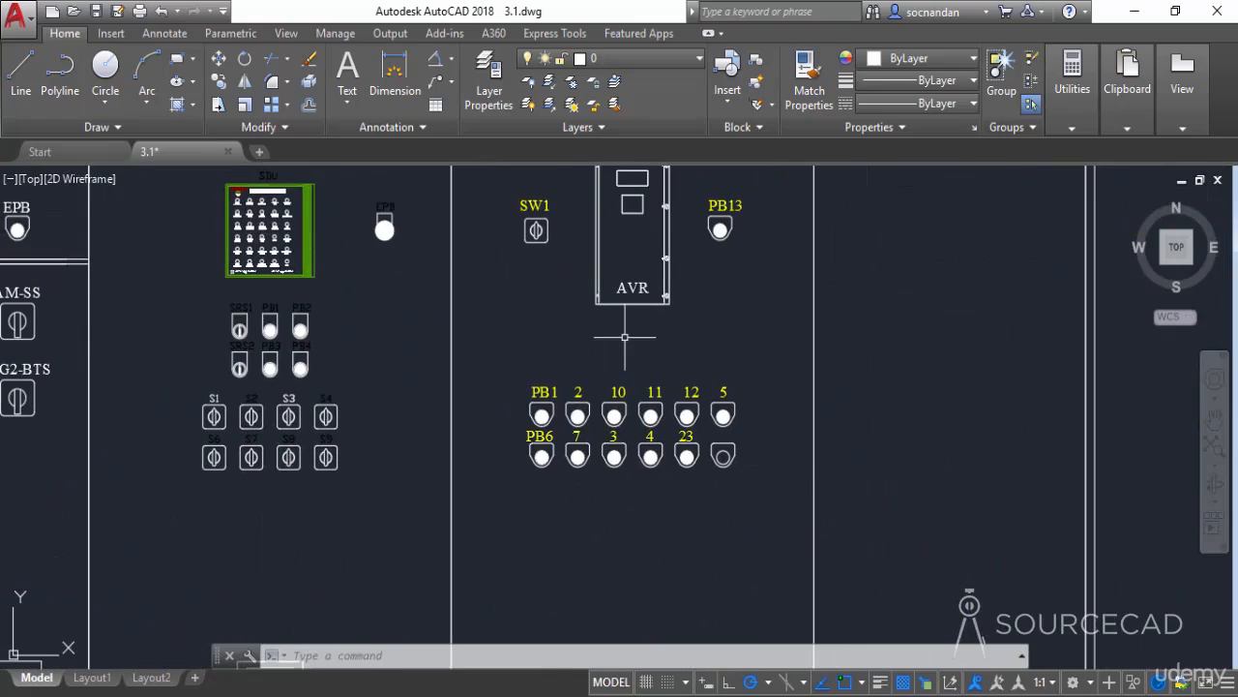
click(1144, 629)
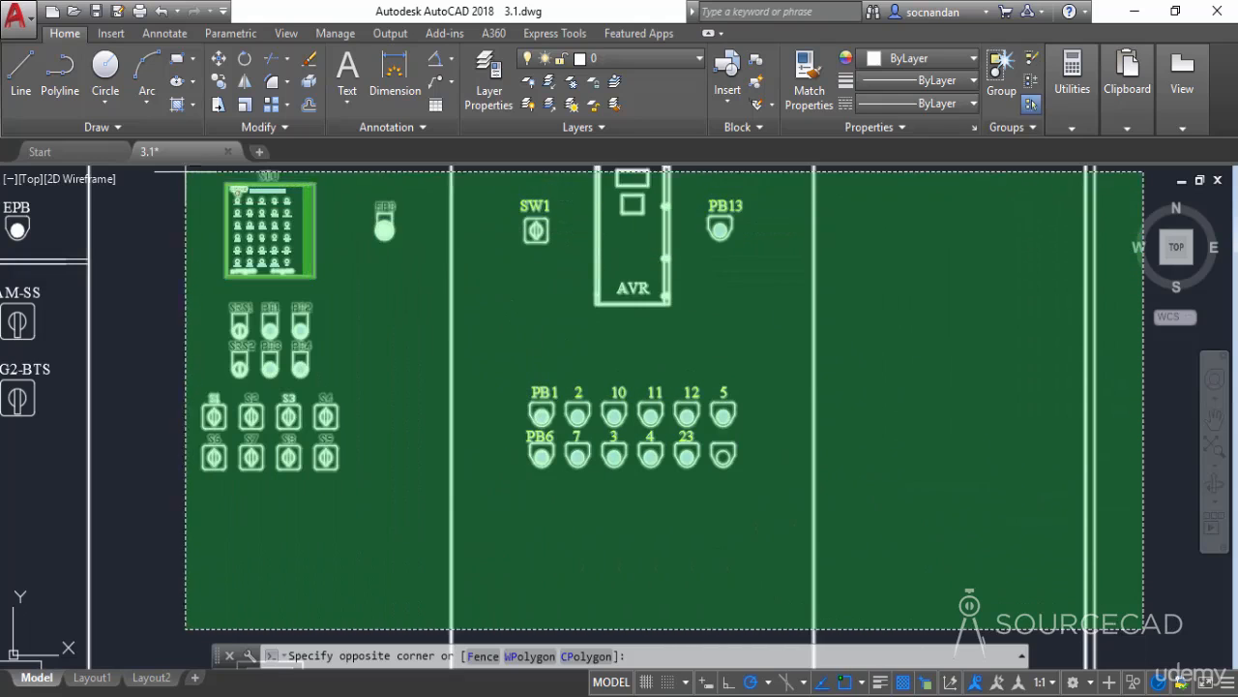
middle_drag(163, 201, 341, 285)
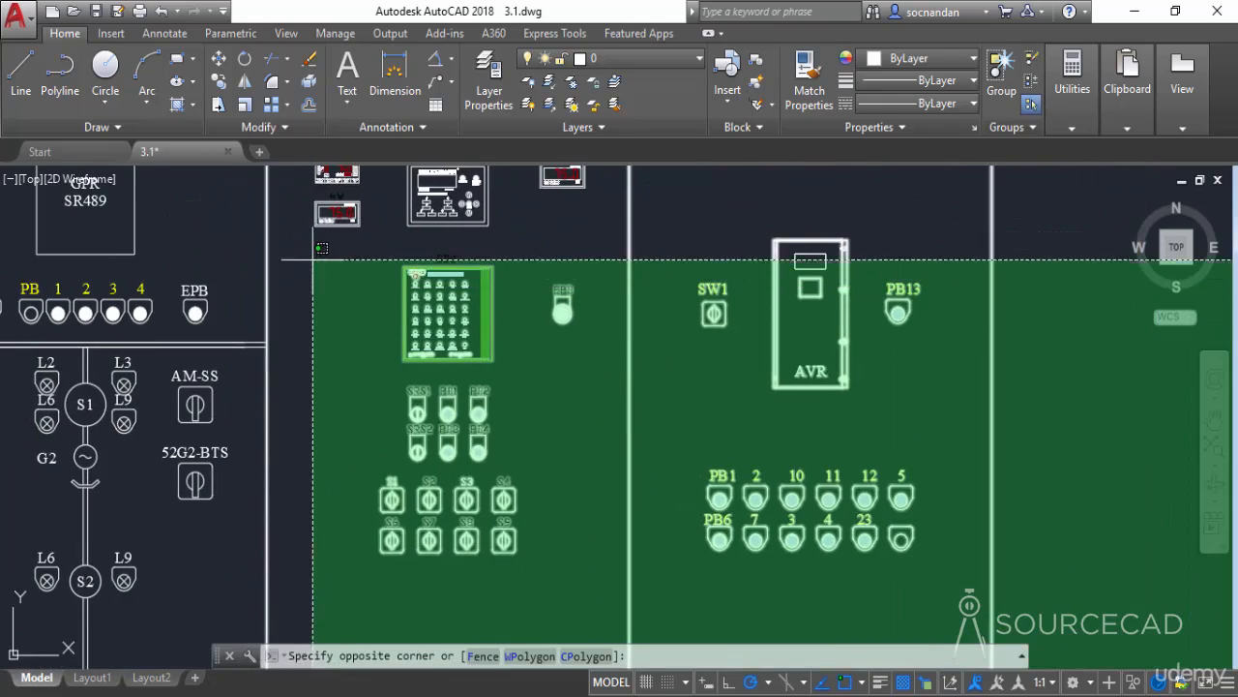
middle_drag(174, 226, 256, 243)
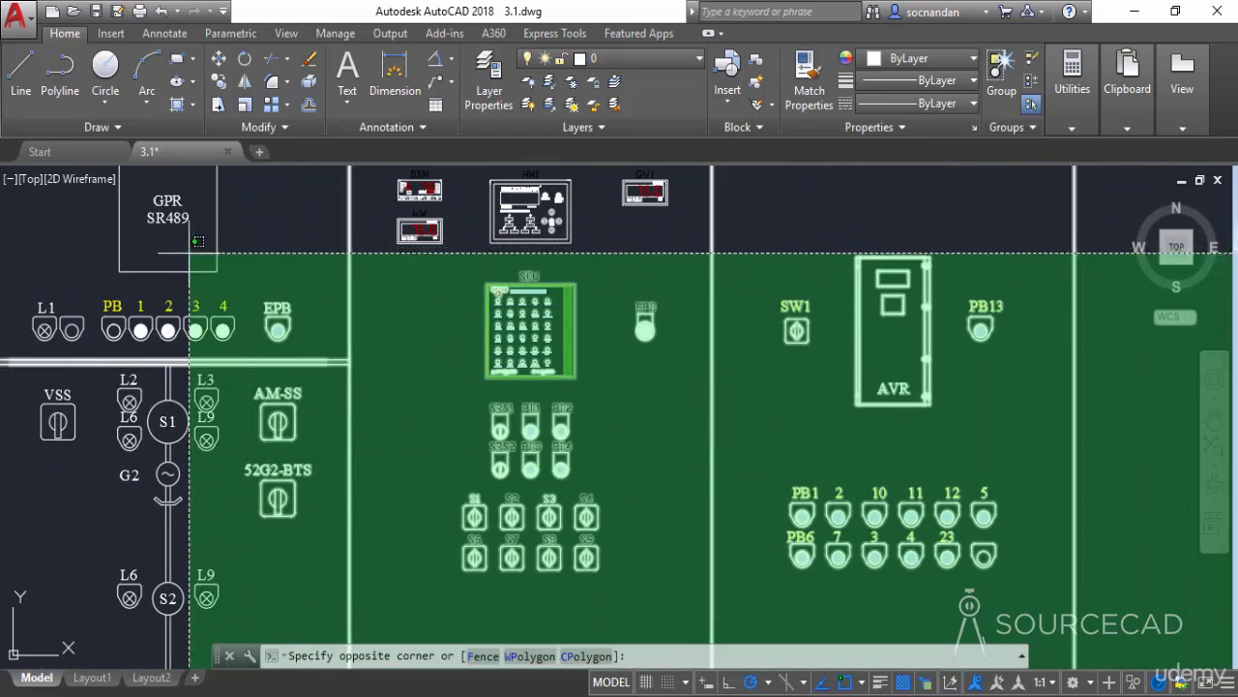
mouse_move(69, 243)
middle_down()
mouse_move(216, 277)
mouse_move(493, 243)
middle_up()
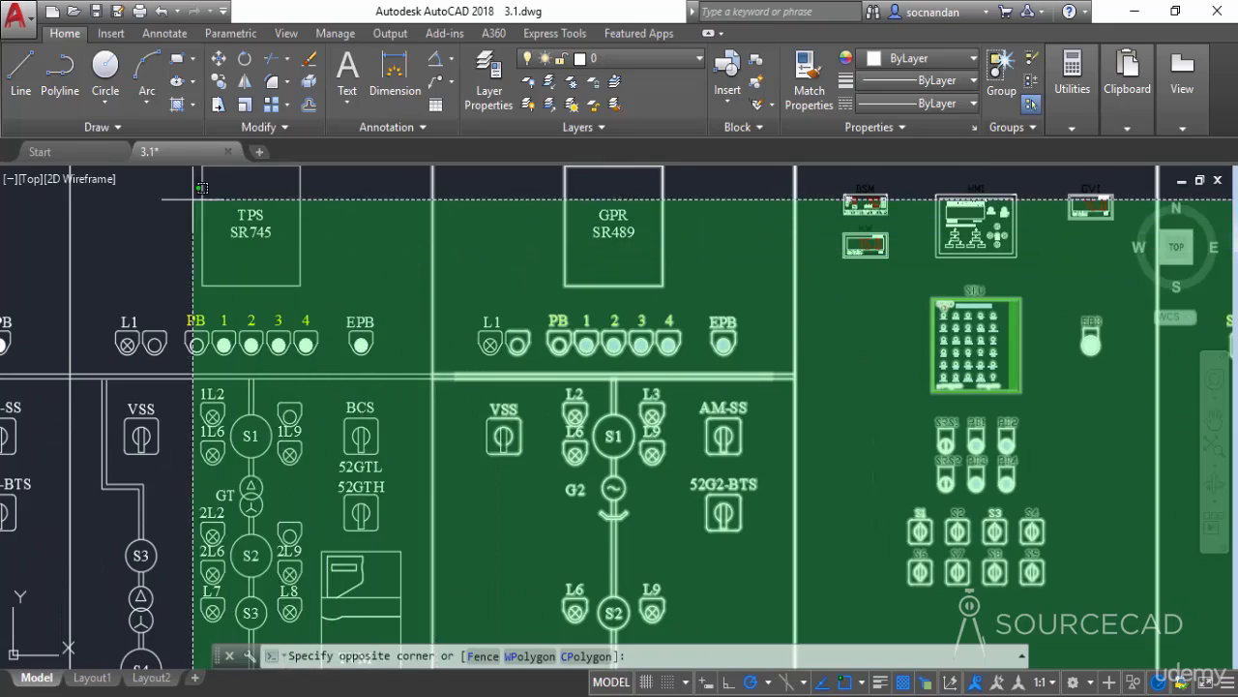
middle_drag(127, 213, 539, 202)
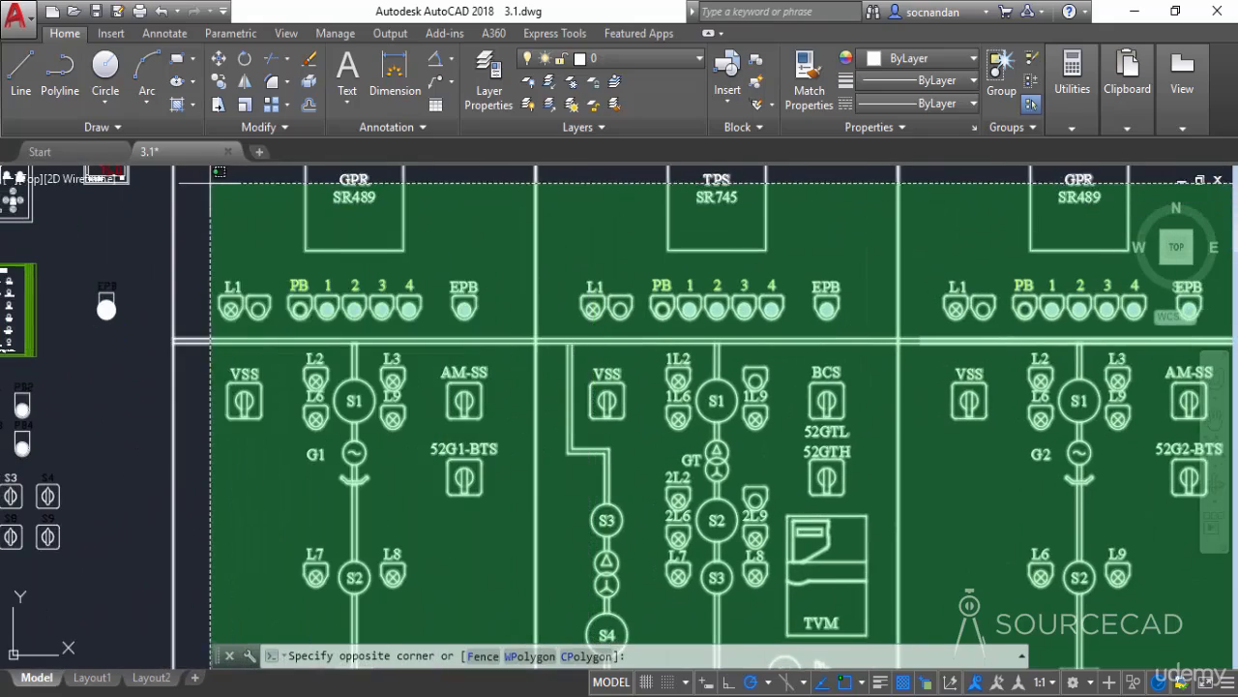
middle_drag(201, 213, 579, 207)
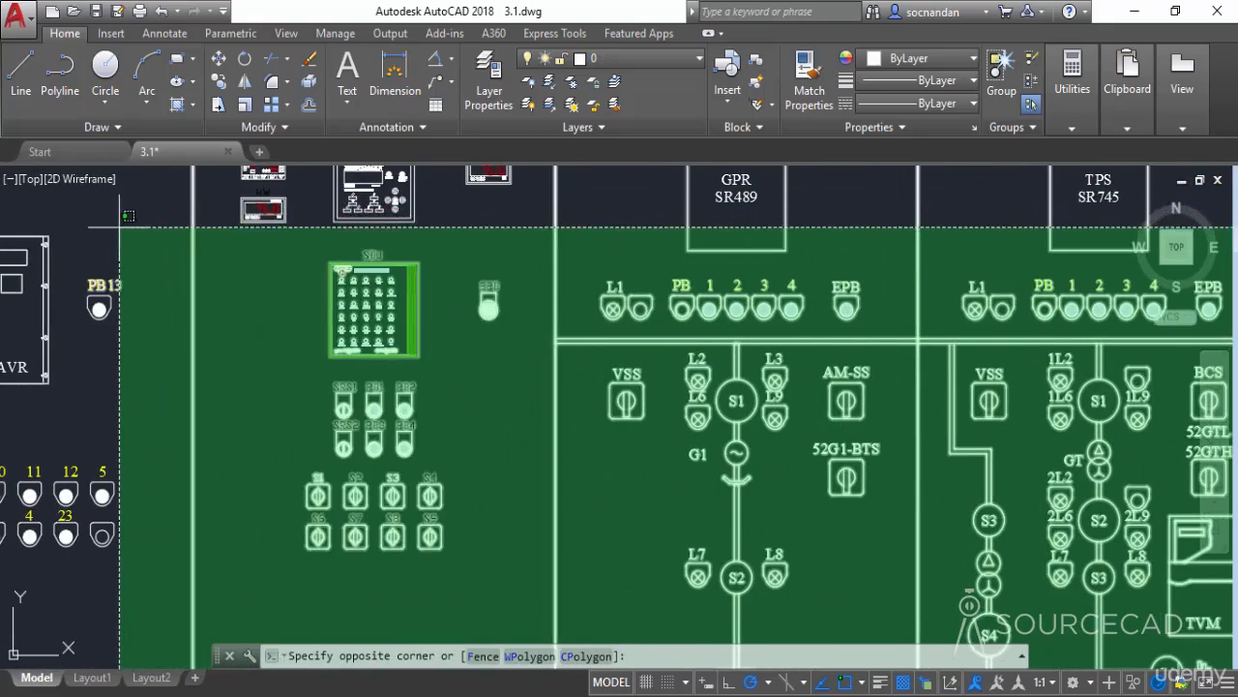
middle_drag(107, 207, 495, 182)
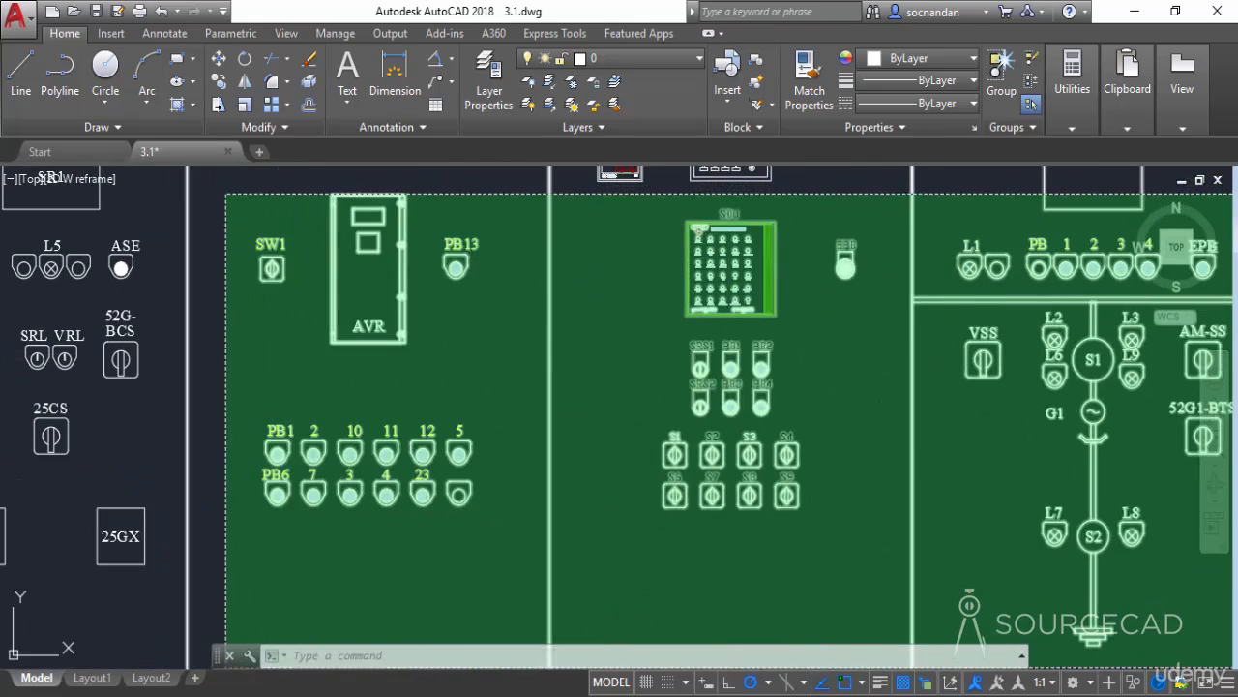
click(189, 190)
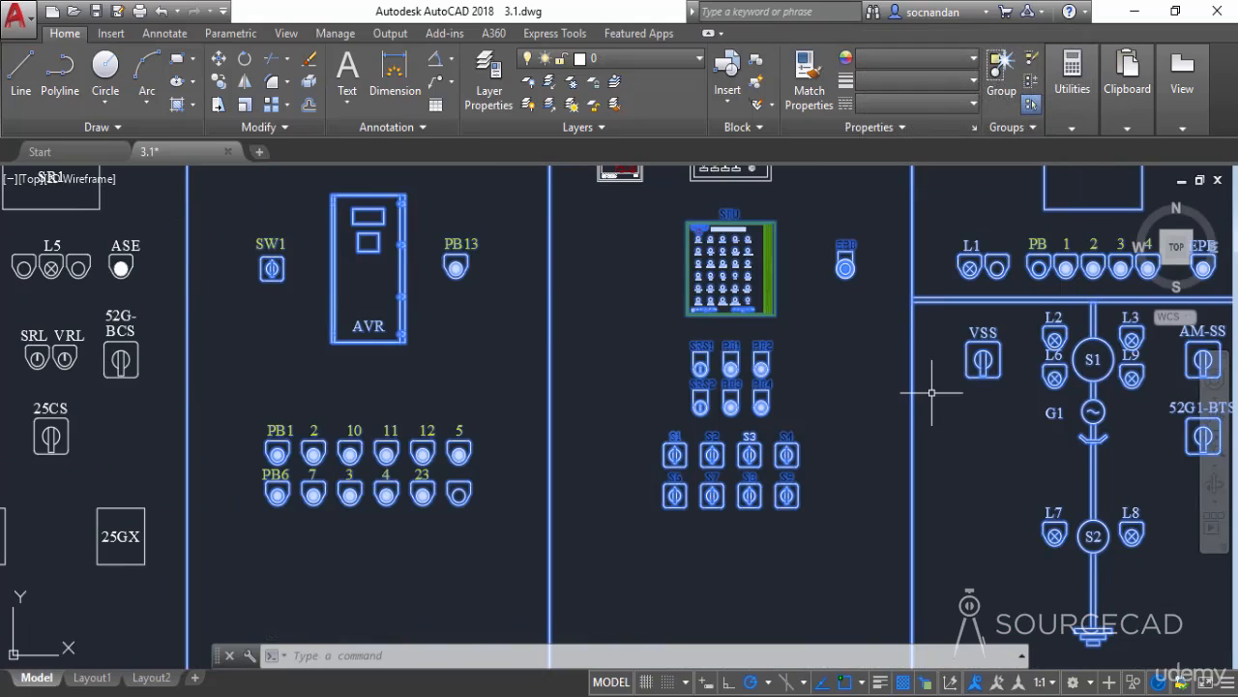
Check the selected objects across the complete row of panels and clear the selection.
mouse_move(1024, 436)
middle_down()
mouse_move(811, 434)
mouse_move(263, 364)
mouse_move(3, 382)
mouse_move(0, 407)
middle_up()
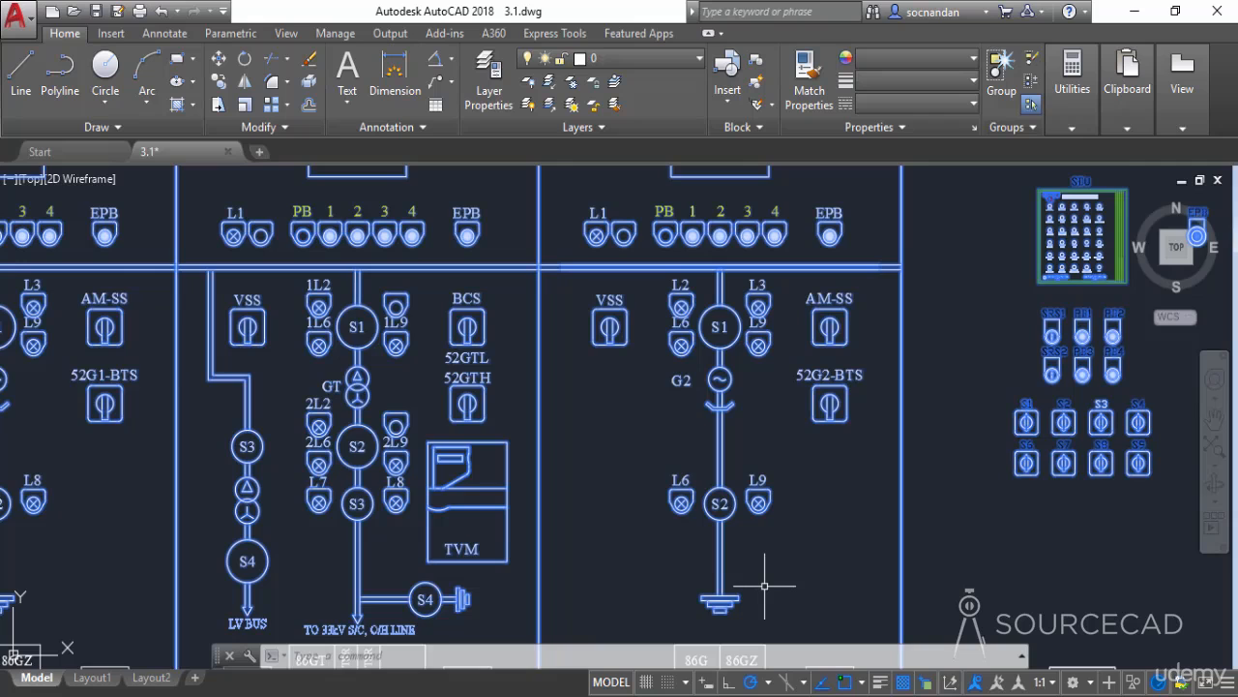
scroll(765, 585, down, 5)
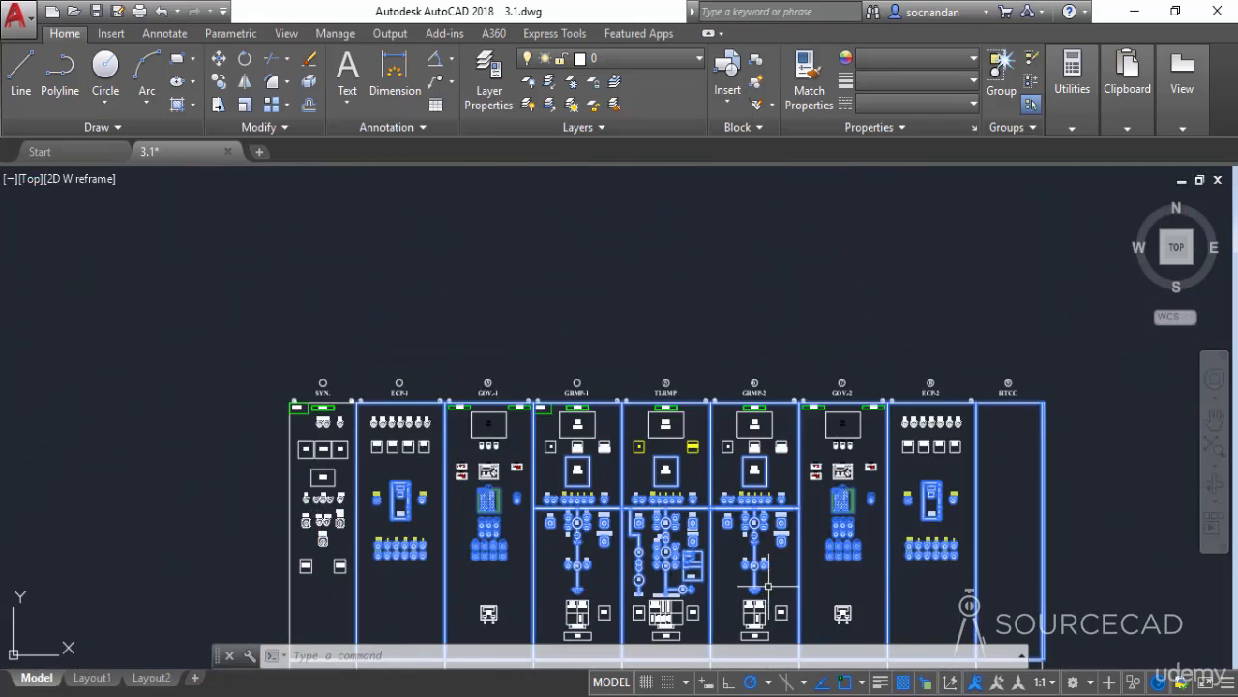
mouse_move(766, 580)
middle_down()
mouse_move(771, 545)
mouse_move(731, 429)
middle_up()
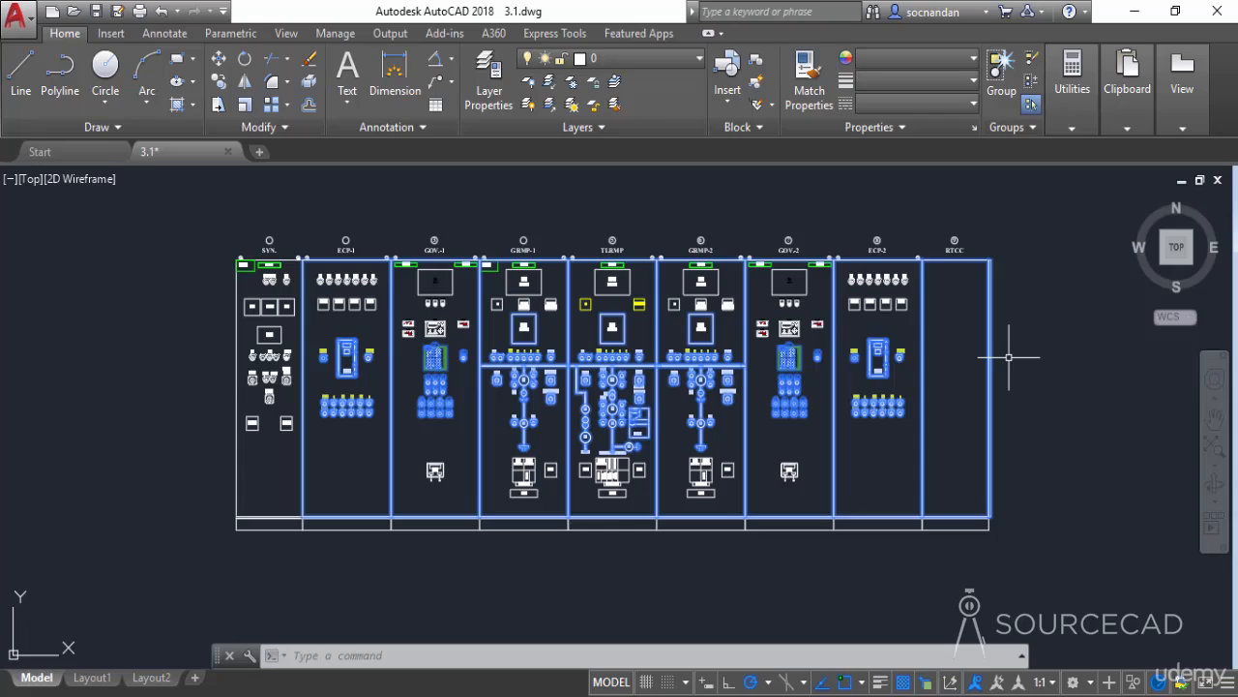
key(Escape)
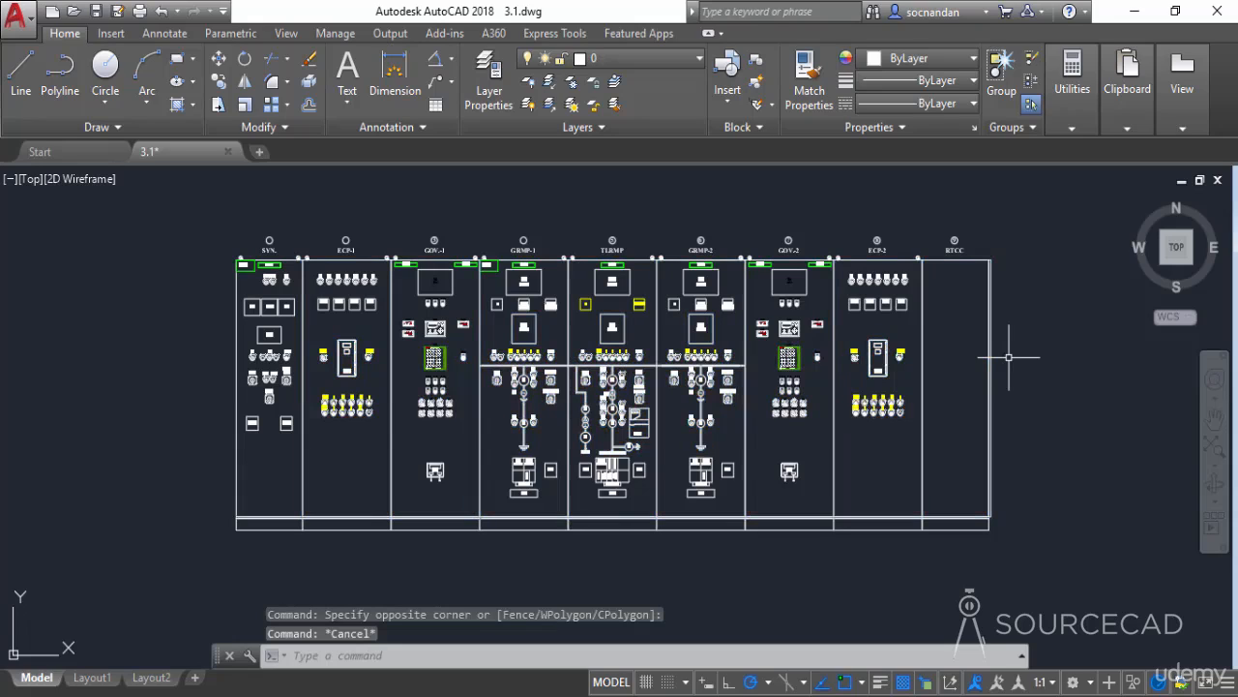